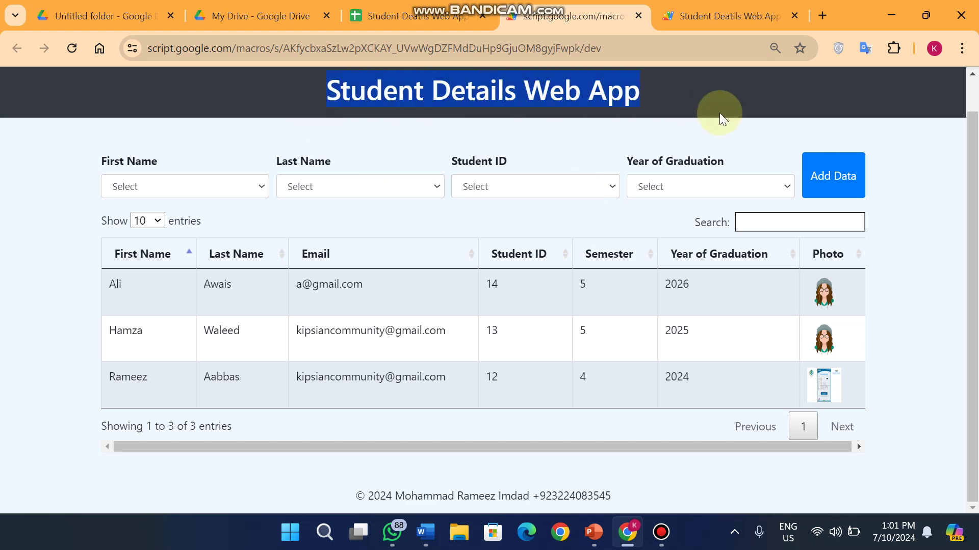
Glance at the student spreadsheet, then open the web app's Add Student form
click(458, 16)
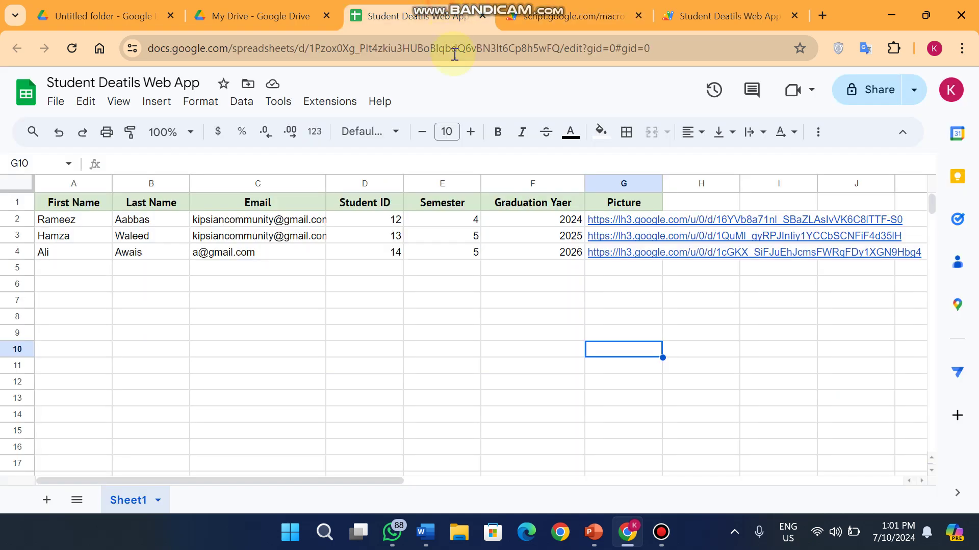
click(572, 6)
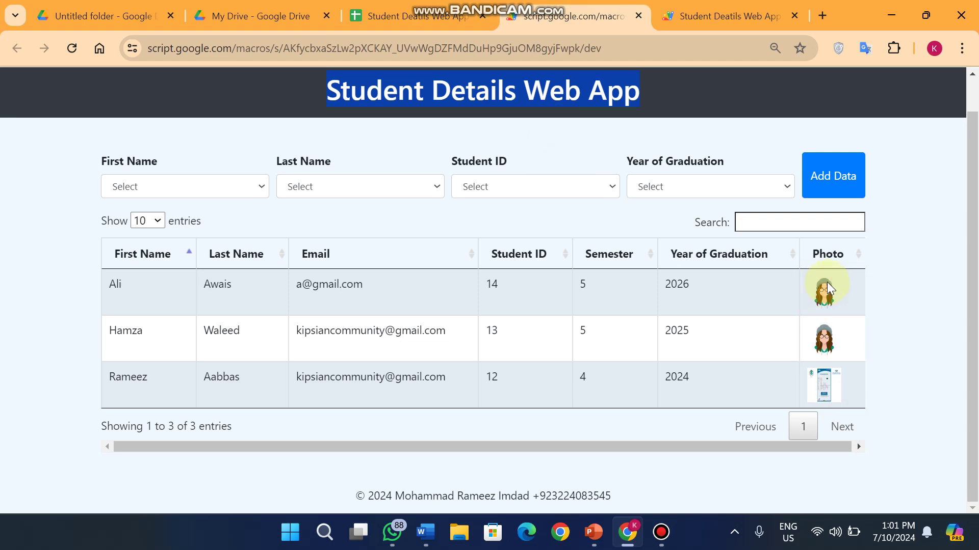
click(818, 175)
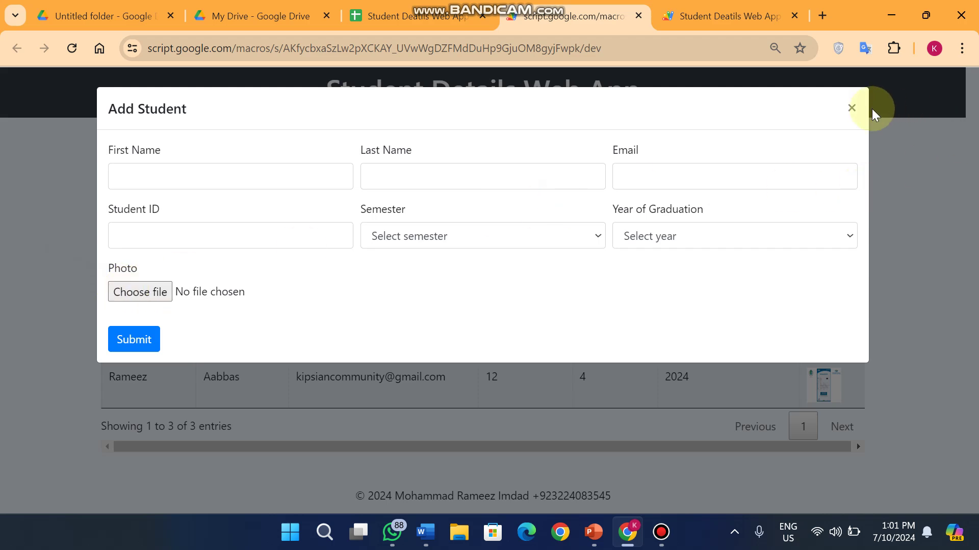
Close the Add Student form, check the Drive photos folder, and open then dismiss the First Name filter
click(851, 108)
click(140, 7)
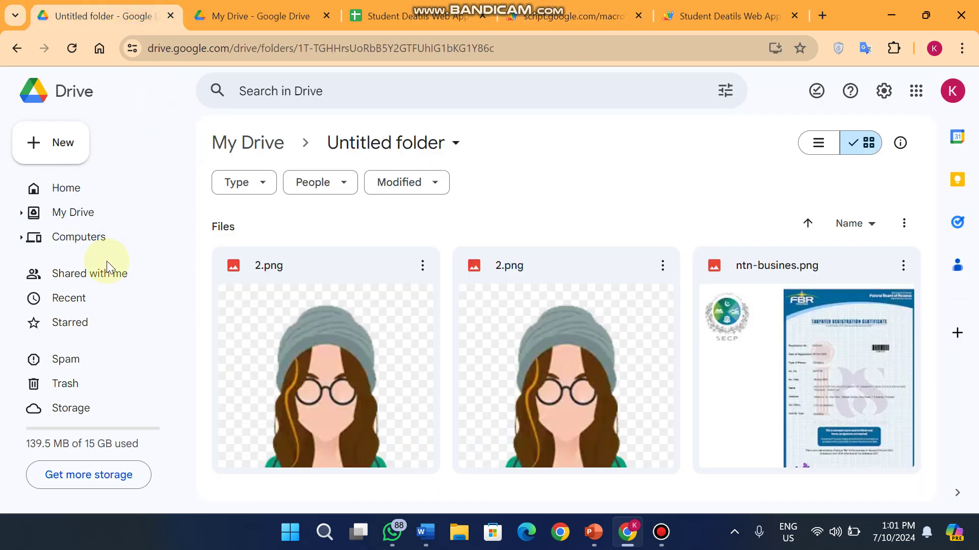
click(528, 16)
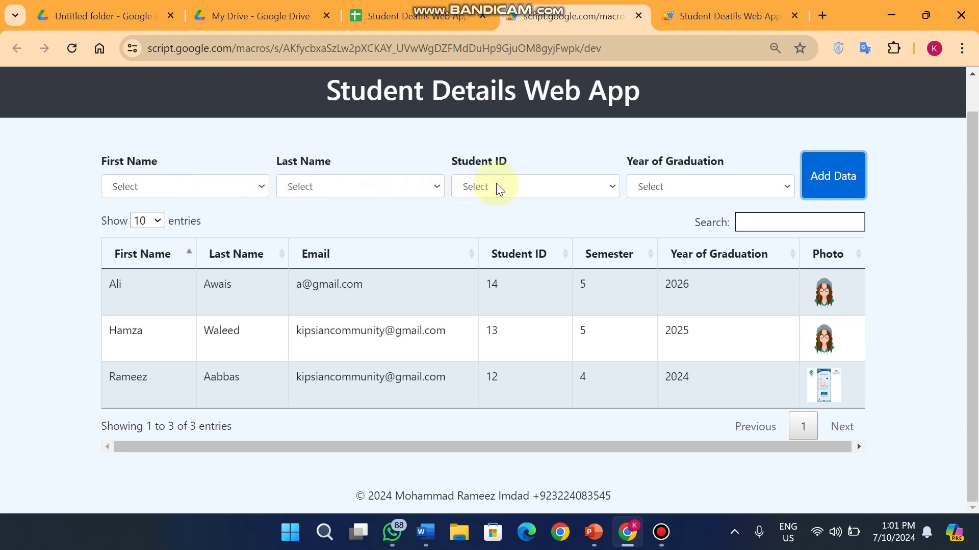
click(136, 187)
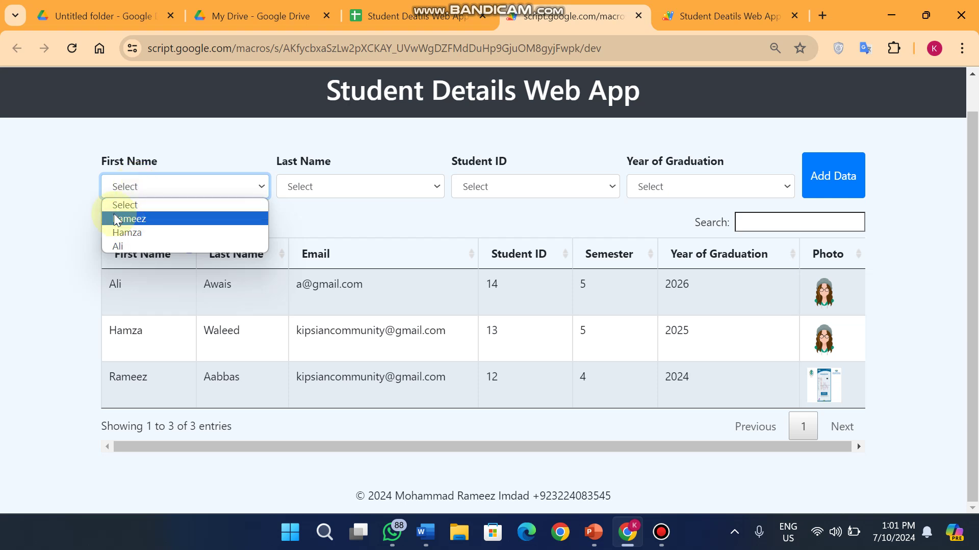
click(60, 205)
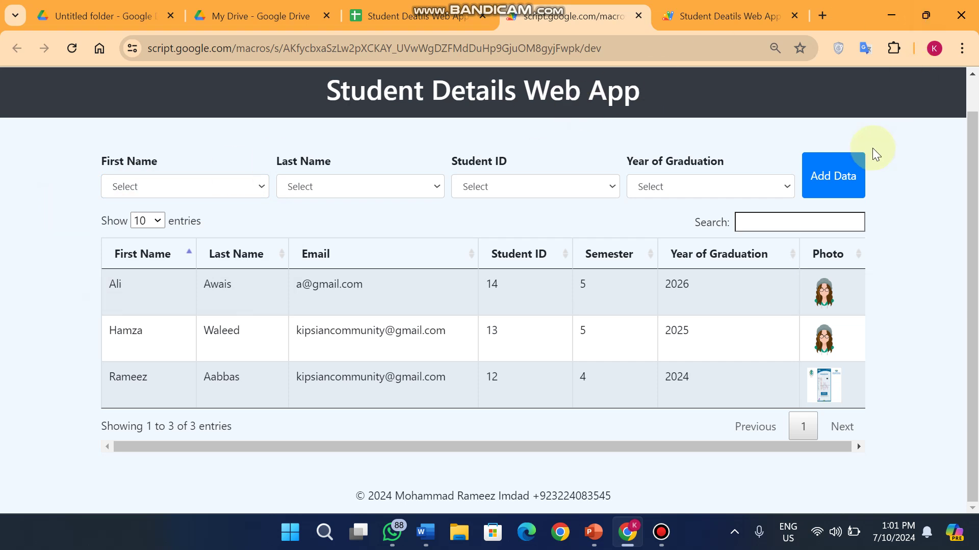
Open Add Data and enter the student's first name, last name and a saved e-mail address
click(813, 179)
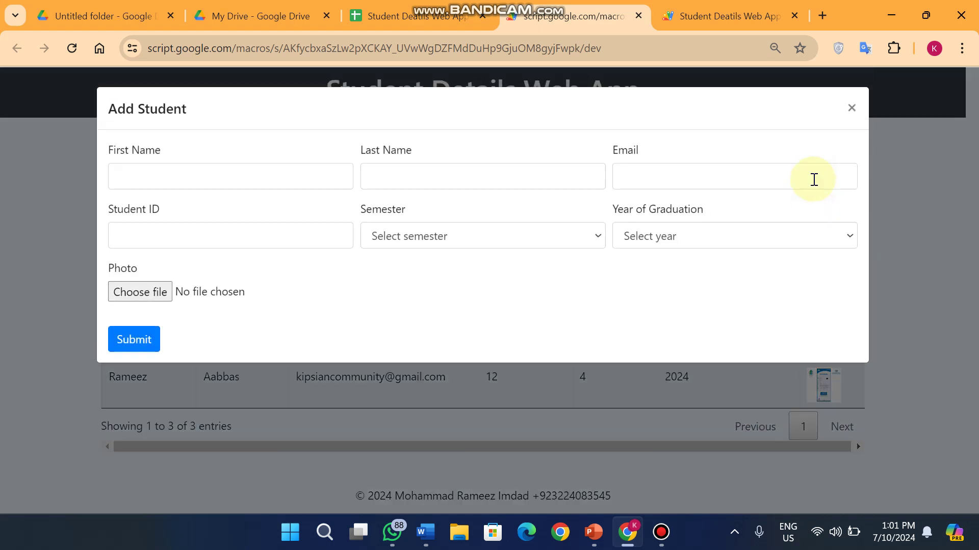
click(160, 177)
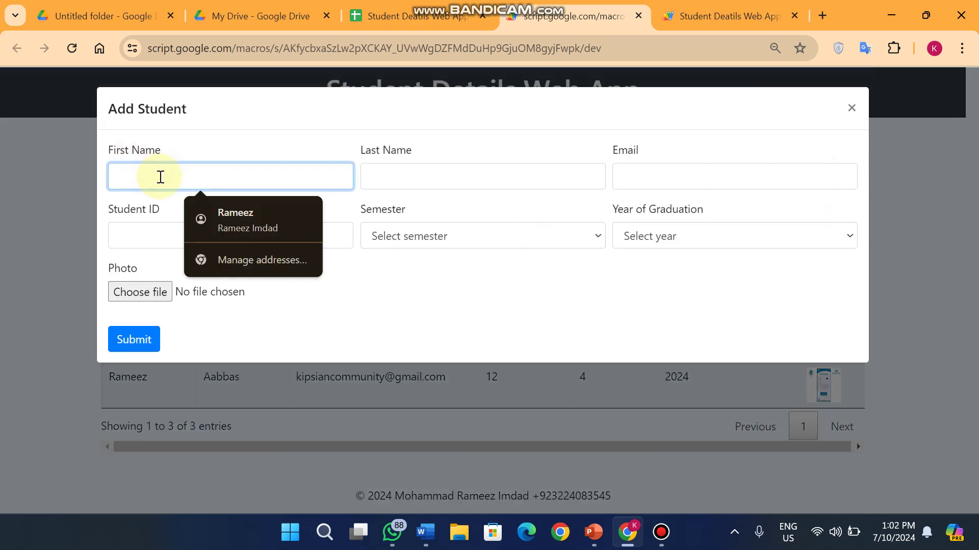
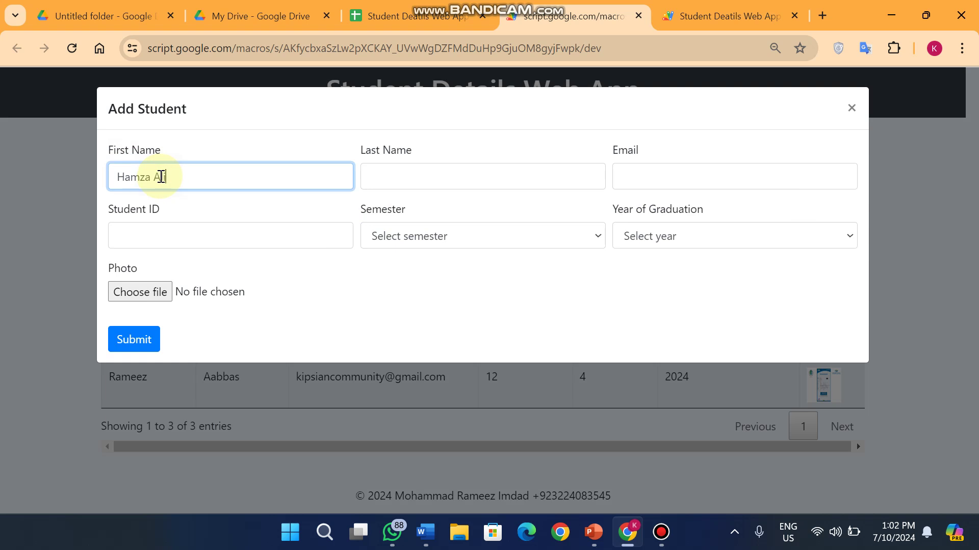
text(T)
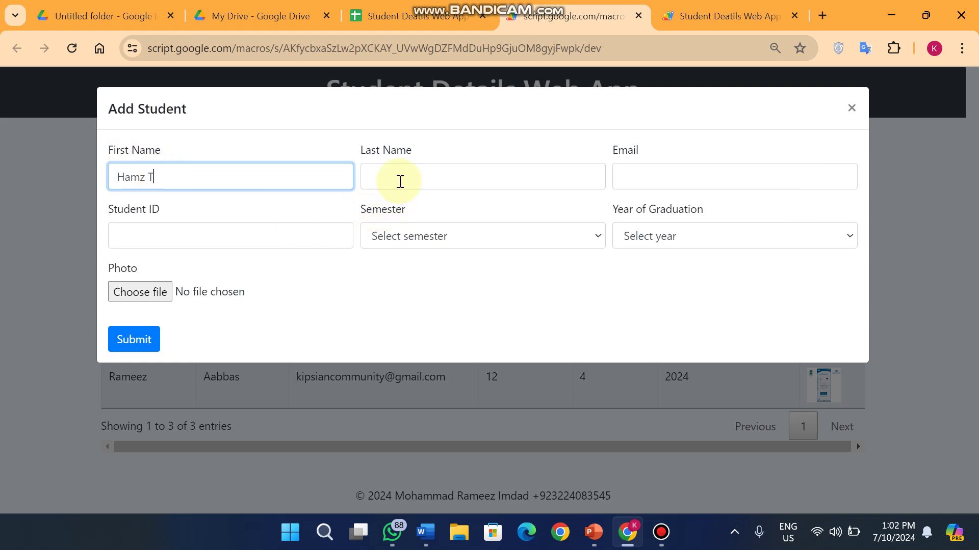
click(412, 175)
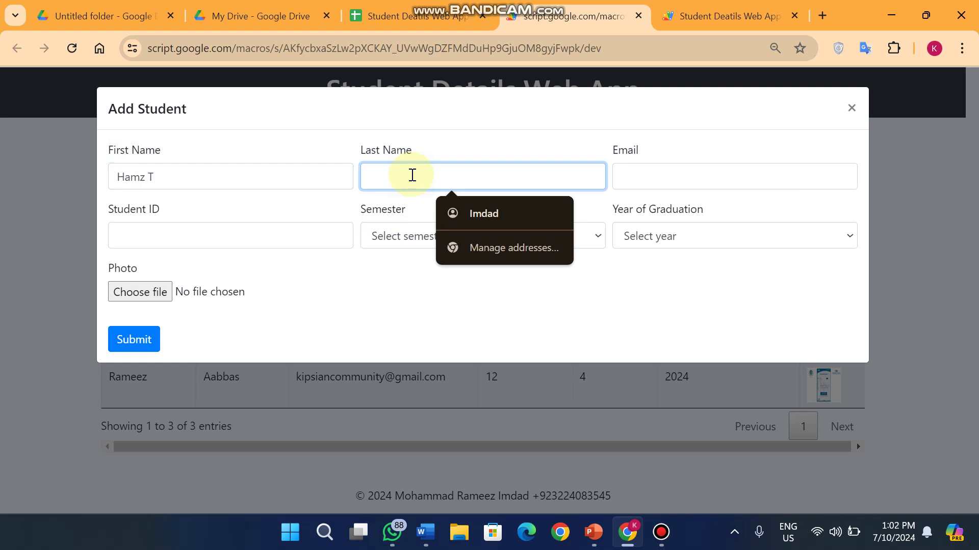
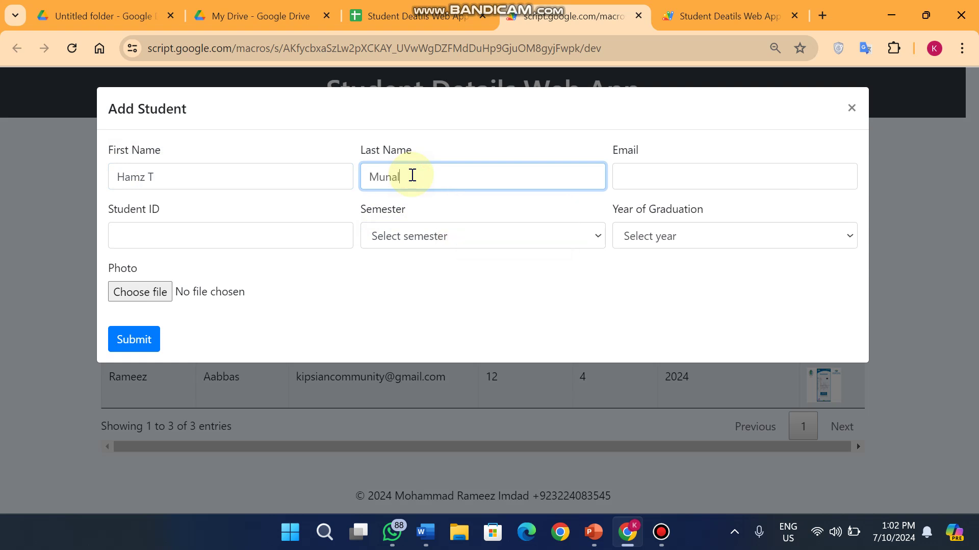
click(684, 179)
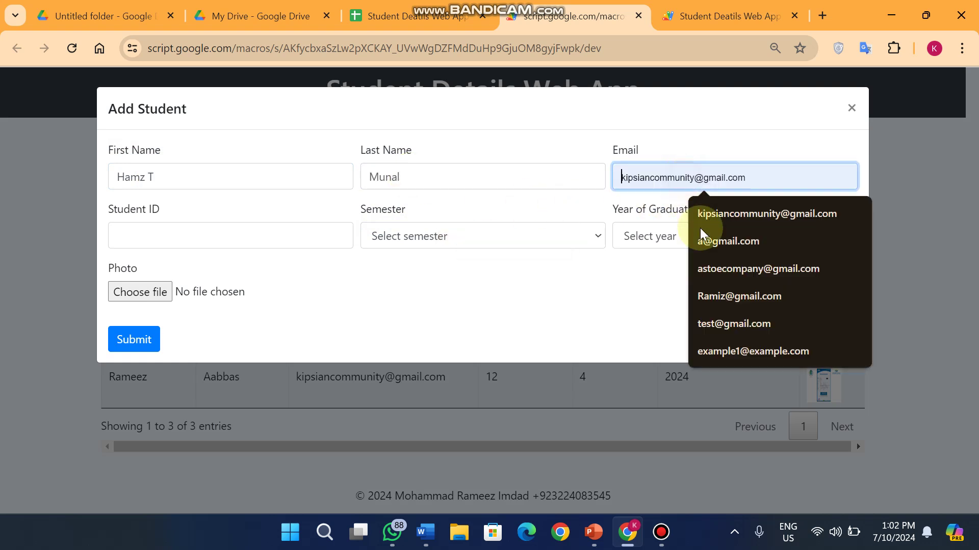
click(730, 239)
Enter Student ID 15, semester 8 and graduation year 2027
click(185, 243)
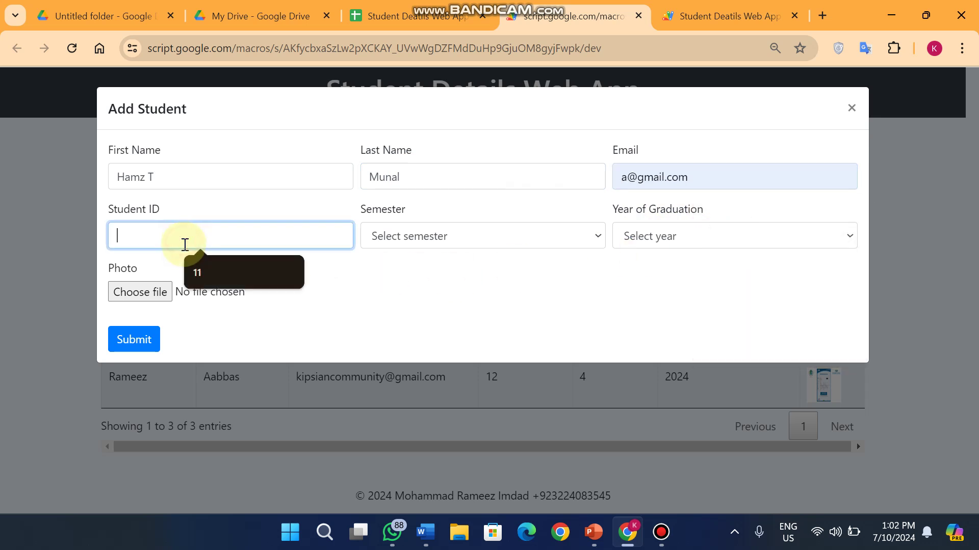
text(15)
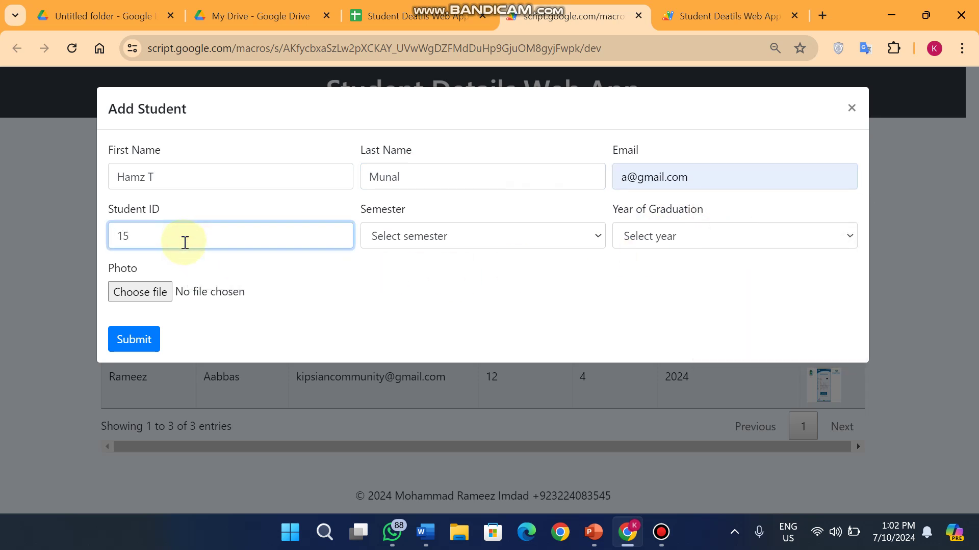
click(512, 240)
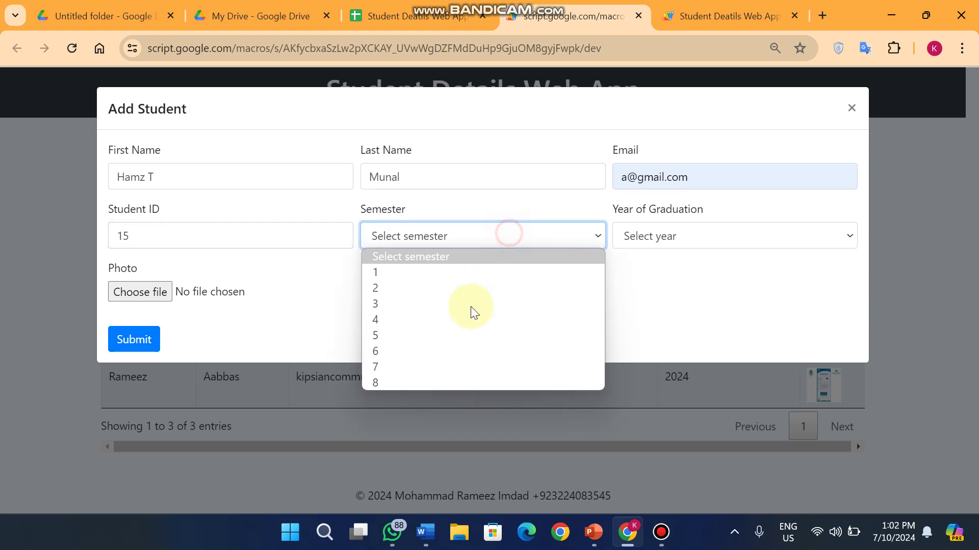
click(430, 382)
click(785, 227)
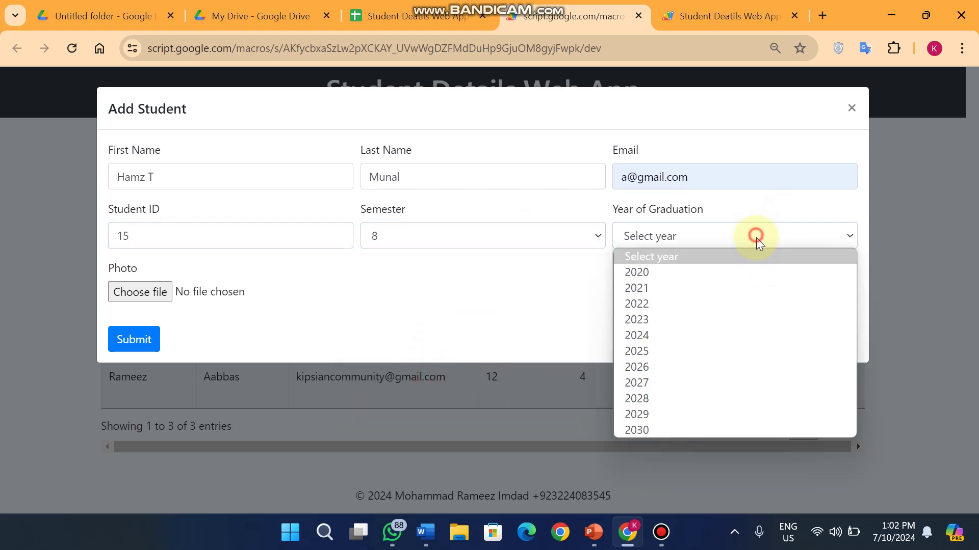
click(698, 386)
Attach photo 7.png and submit the new student record
click(146, 294)
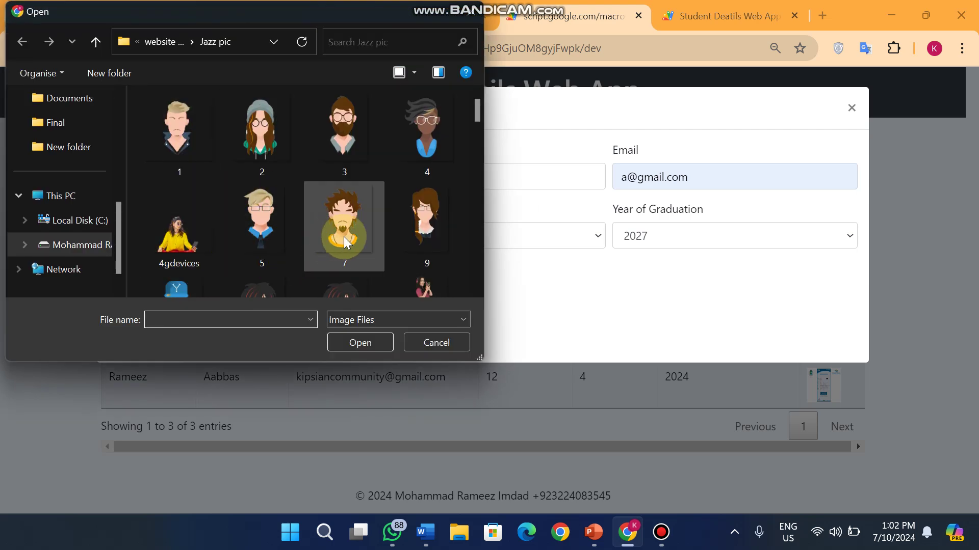
click(347, 233)
click(363, 343)
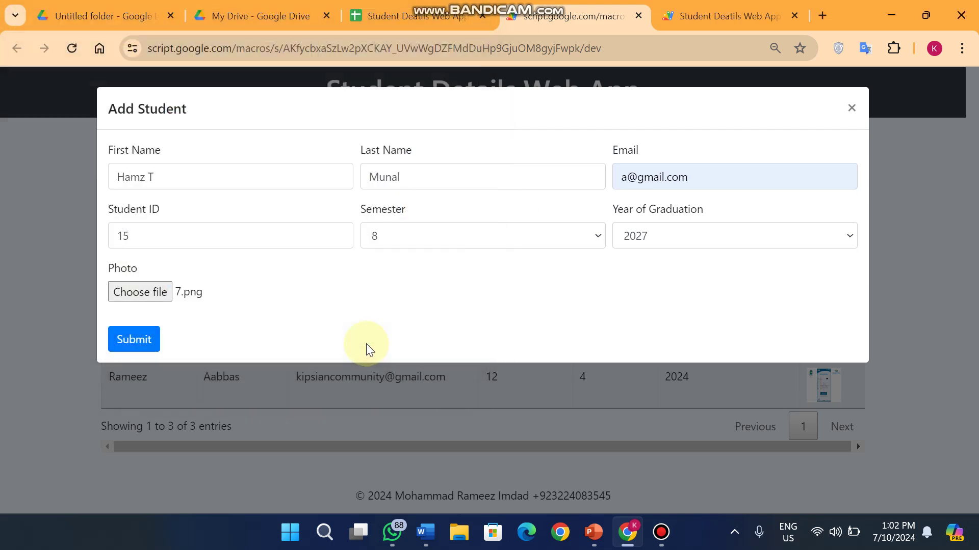
click(134, 351)
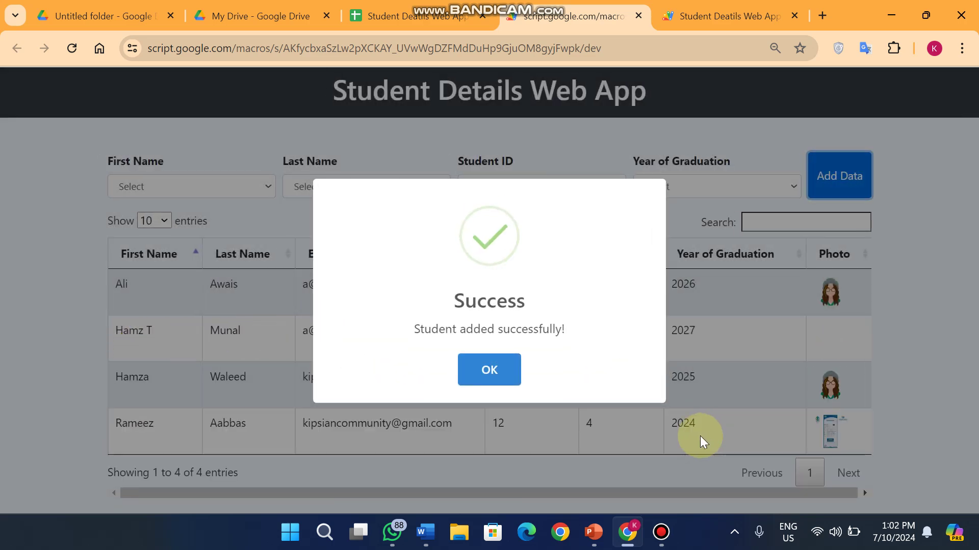
Dismiss the success message, confirm 7.png is in the Drive folder, and return to the web app
click(494, 369)
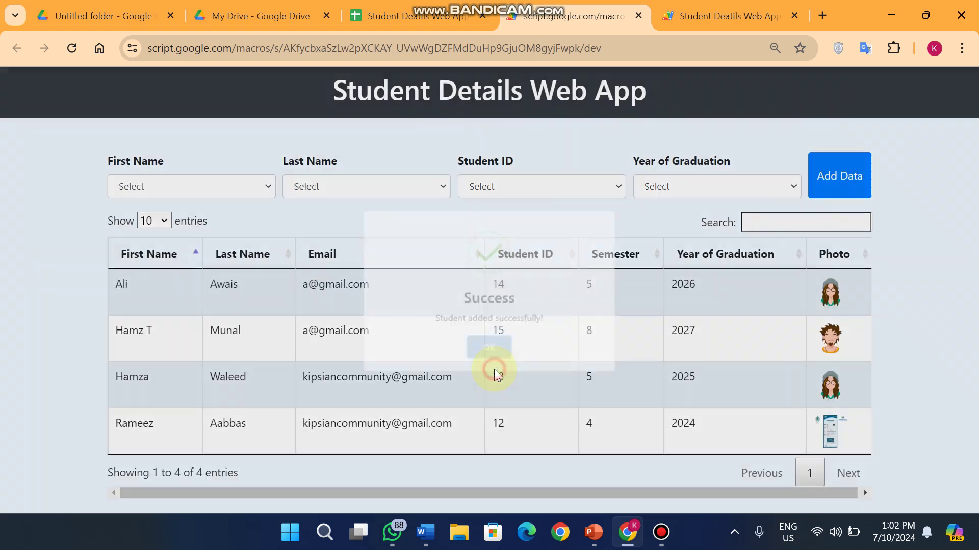
click(102, 16)
scroll(651, 354, down, 4)
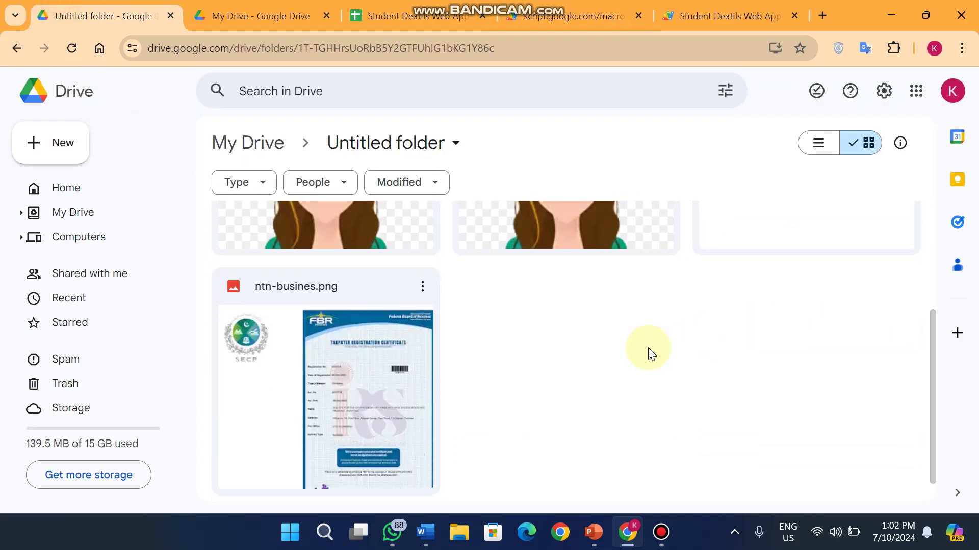
scroll(719, 345, up, 4)
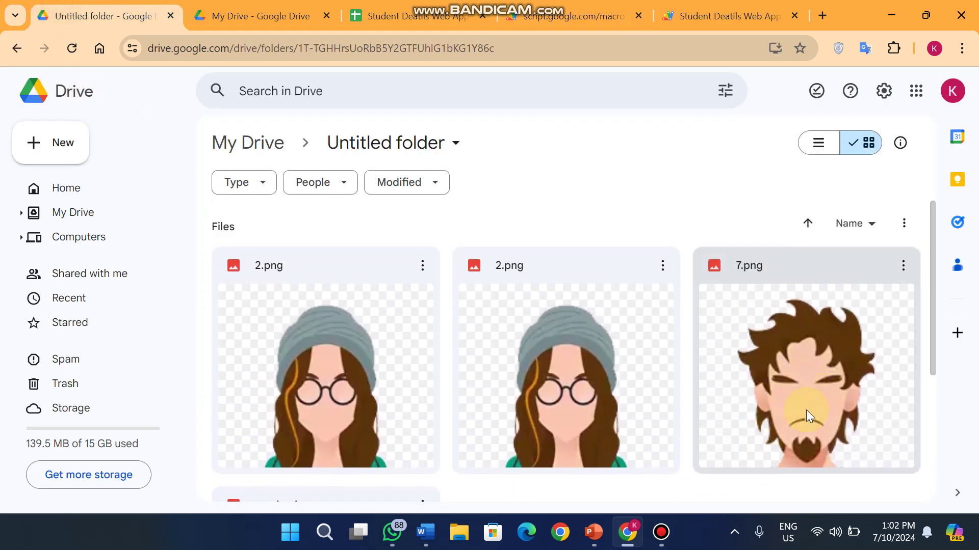
key(ctrl+3)
key(ctrl+4)
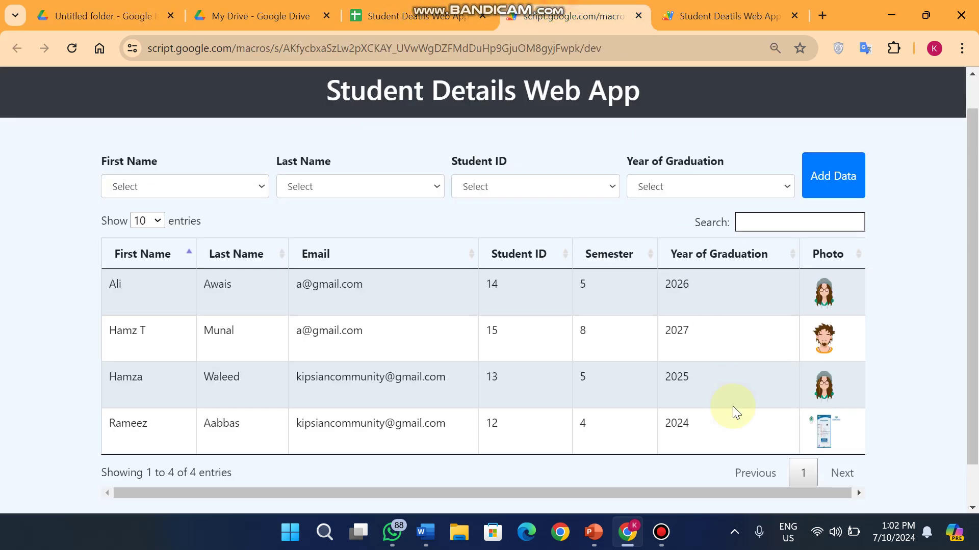
drag(148, 330, 110, 252)
click(834, 329)
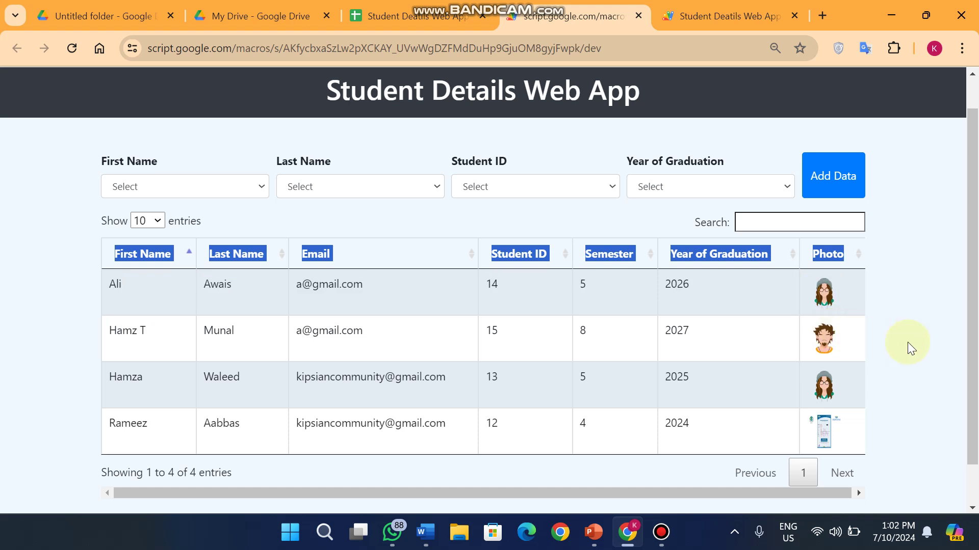
click(160, 184)
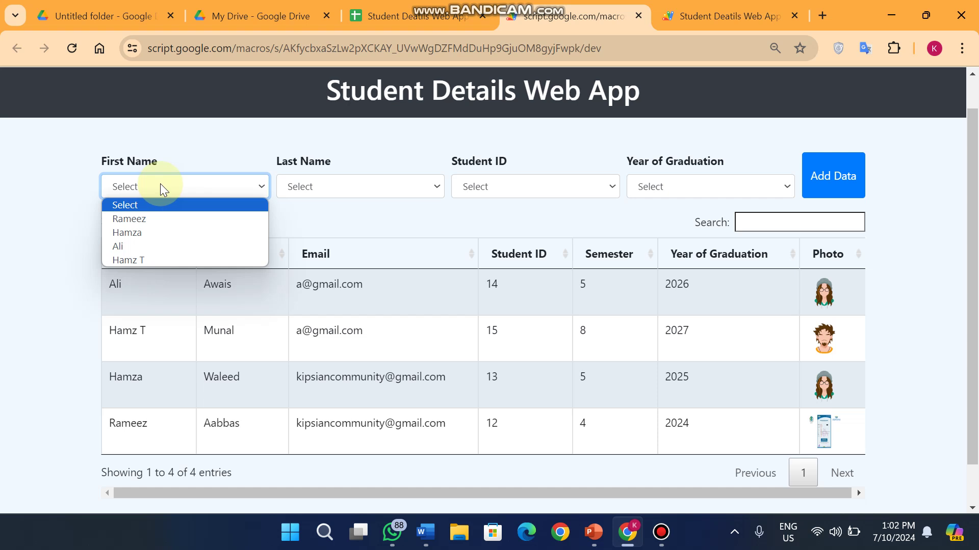
click(18, 207)
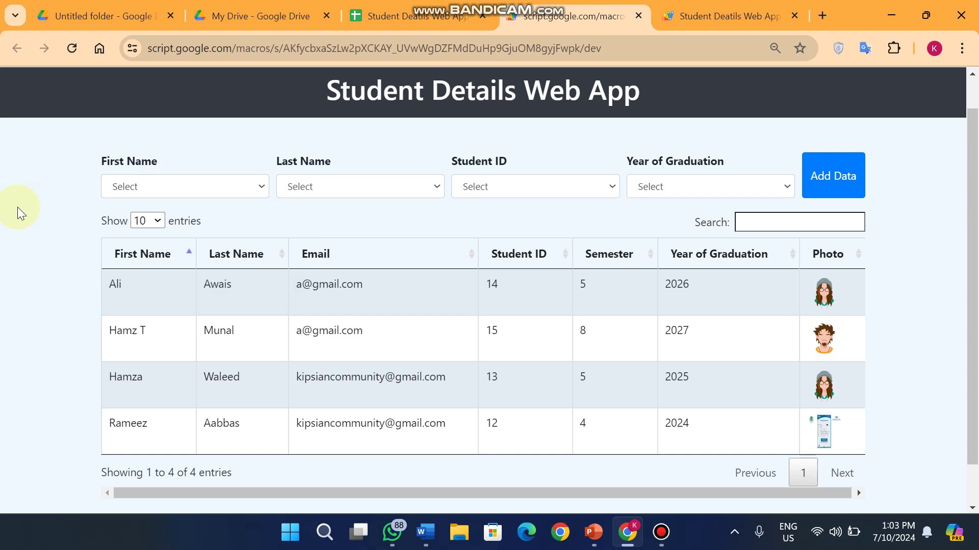
click(330, 180)
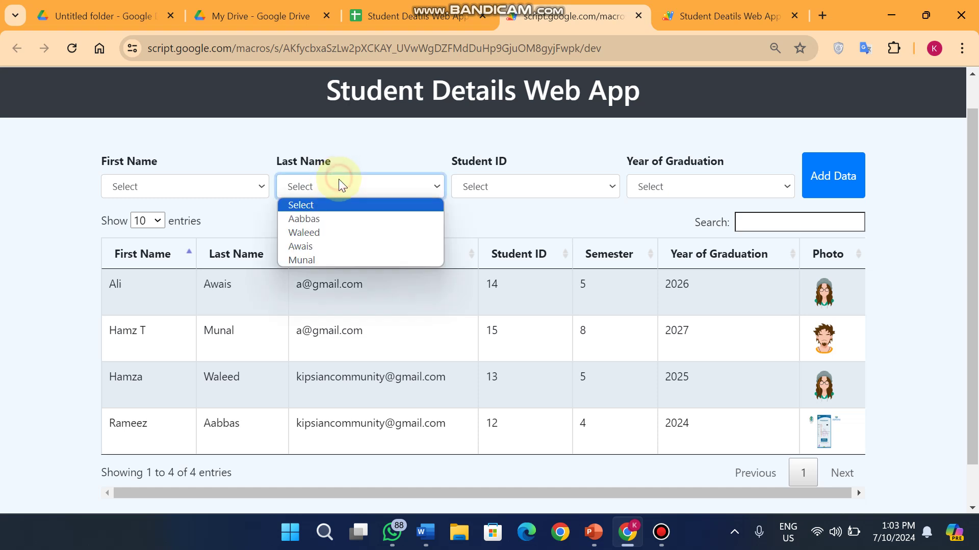
click(547, 187)
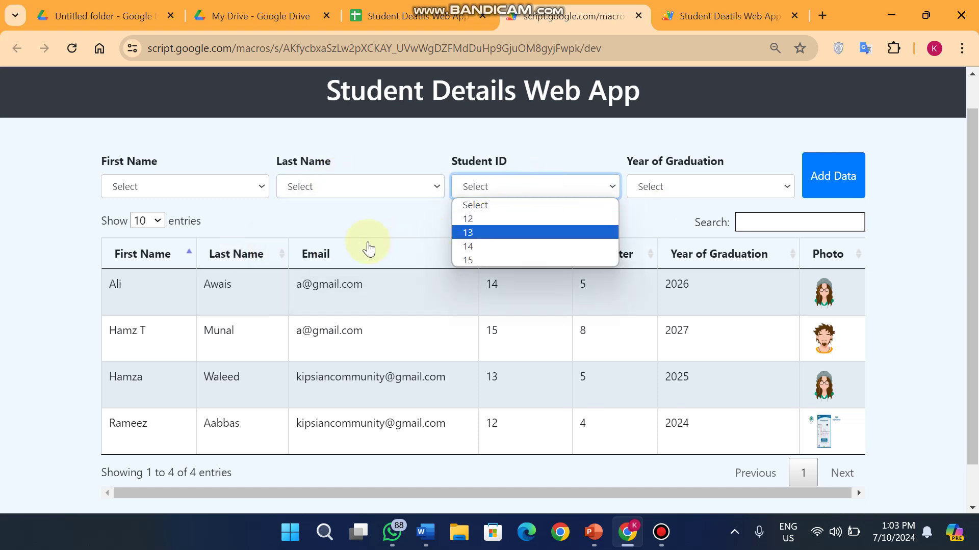
click(358, 224)
double_click(497, 284)
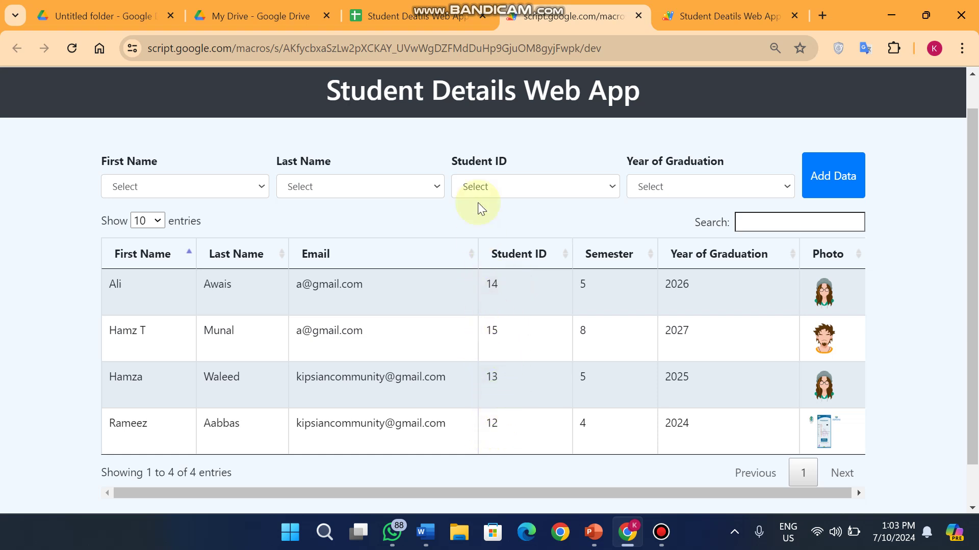
click(497, 196)
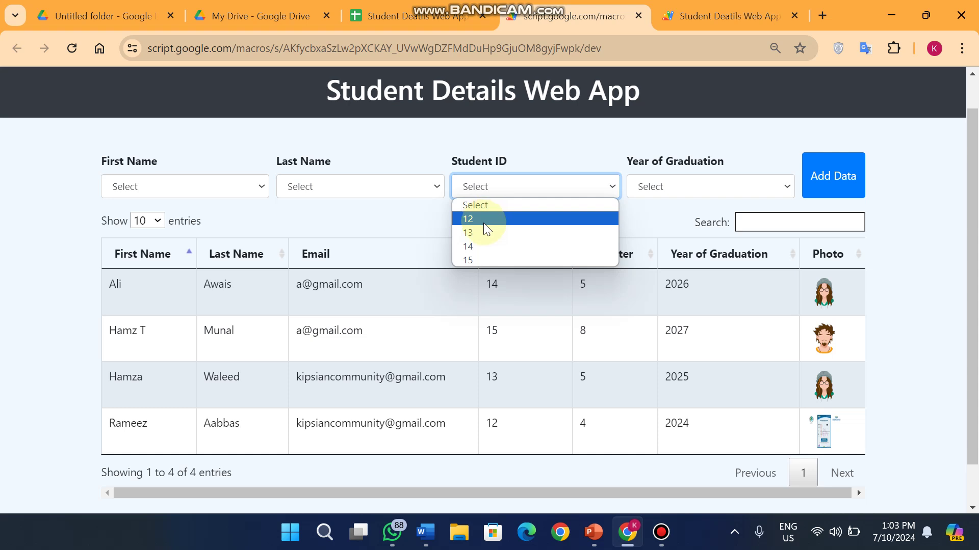
click(701, 186)
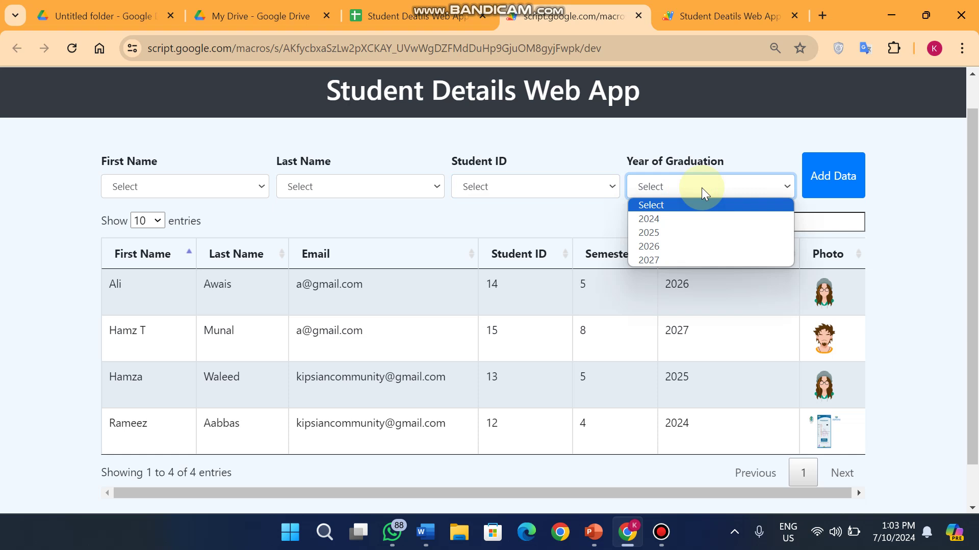
click(683, 414)
triple_click(668, 415)
click(708, 390)
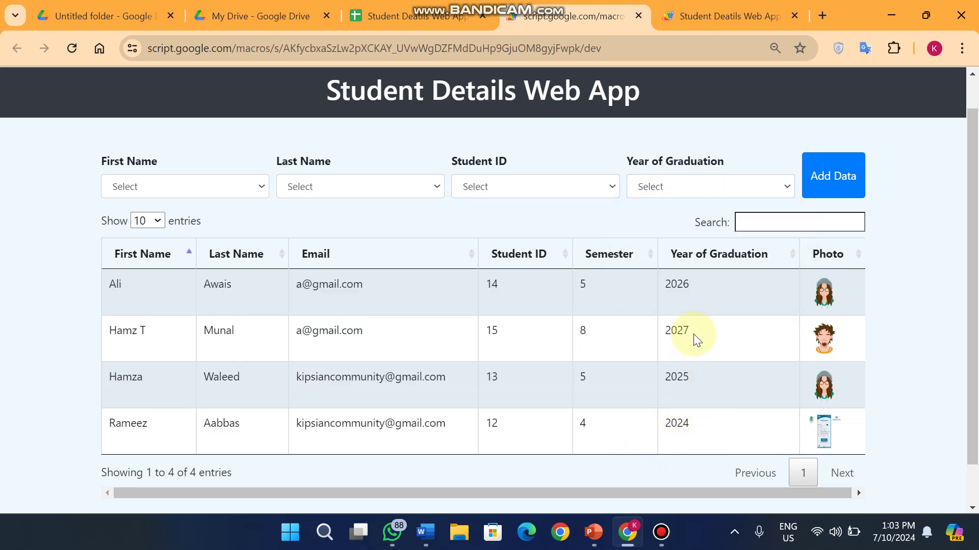
double_click(686, 284)
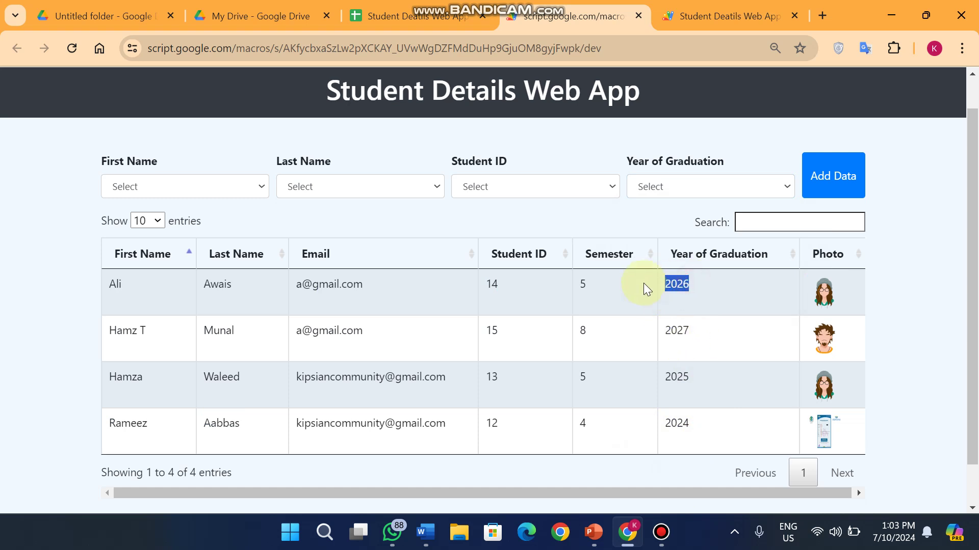
Deselect the 2026 graduation-year value and scroll through the student table
click(915, 264)
scroll(915, 265, down, 2)
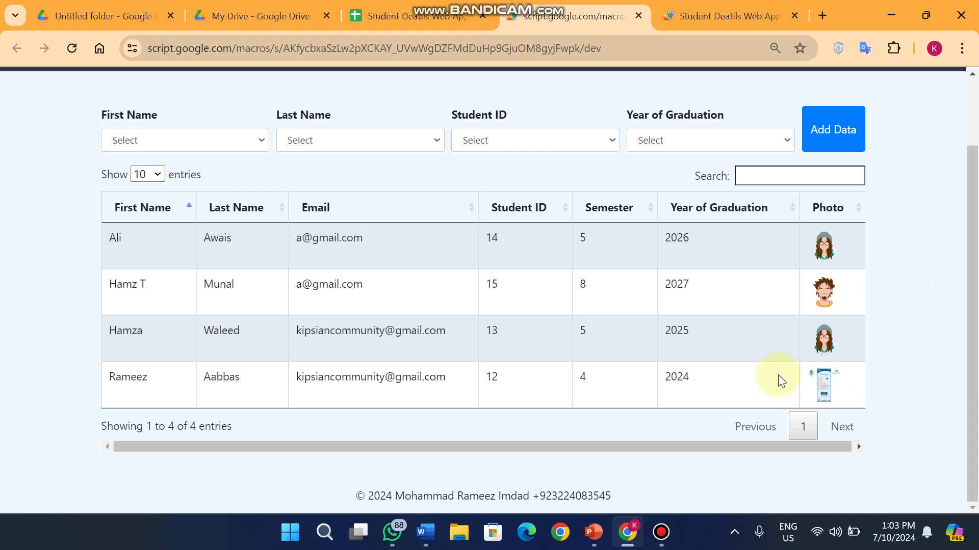
mouse_move(416, 5)
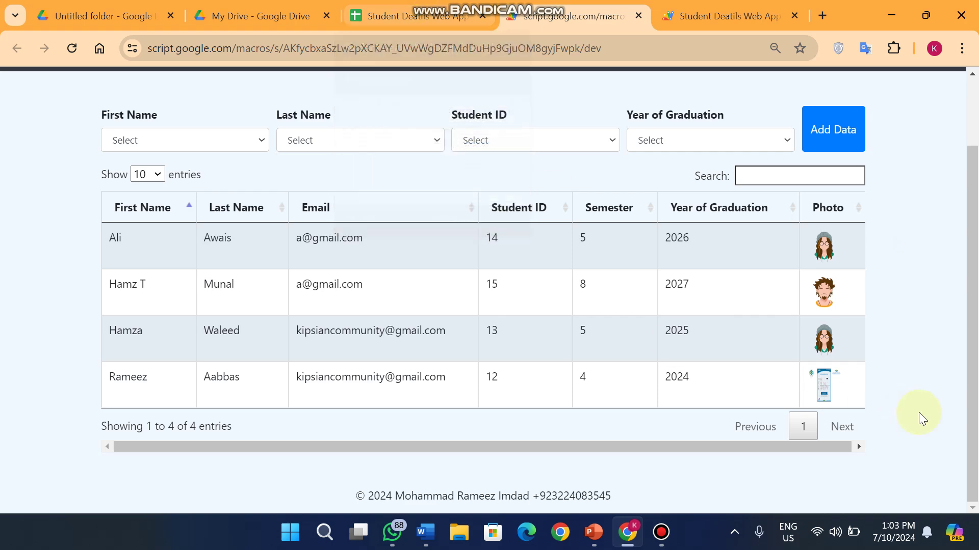
scroll(916, 261, up, 2)
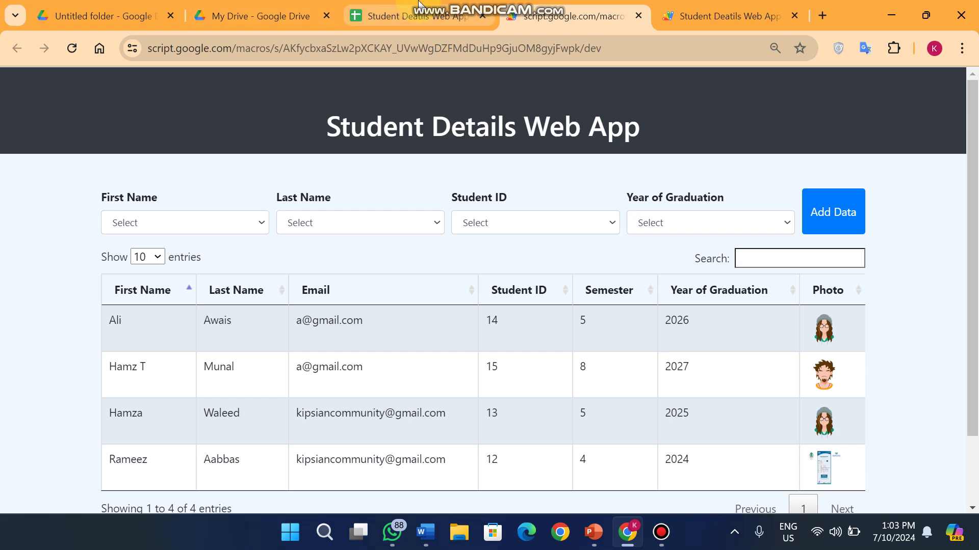
Copy the Student Deatils spreadsheet's URL and click into a new tab's address field
click(417, 15)
click(458, 48)
key(ctrl+c)
click(566, 16)
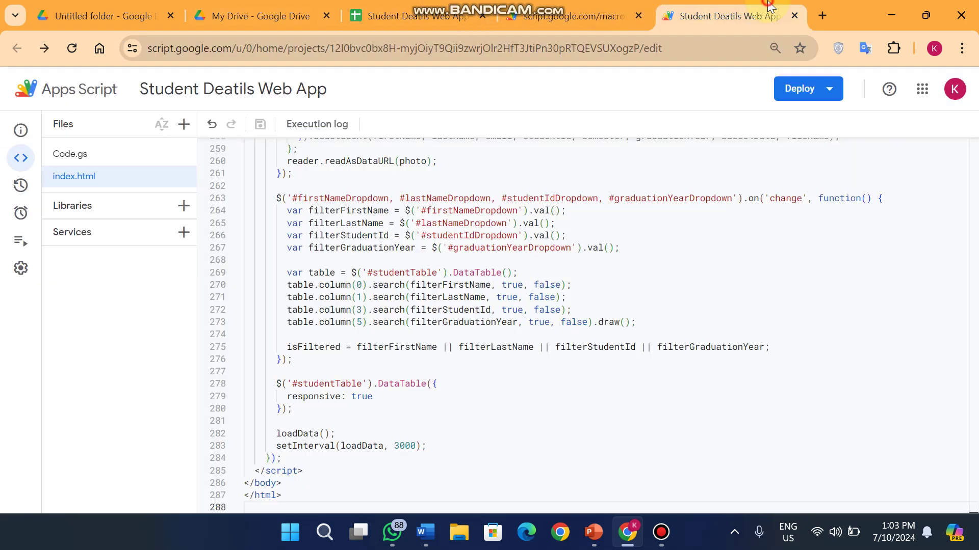
click(822, 16)
Paste the spreadsheet URL, replace 'edit?gid=0#gid=0' with 'copy', make the copy, and return to the web app
key(ctrl+v)
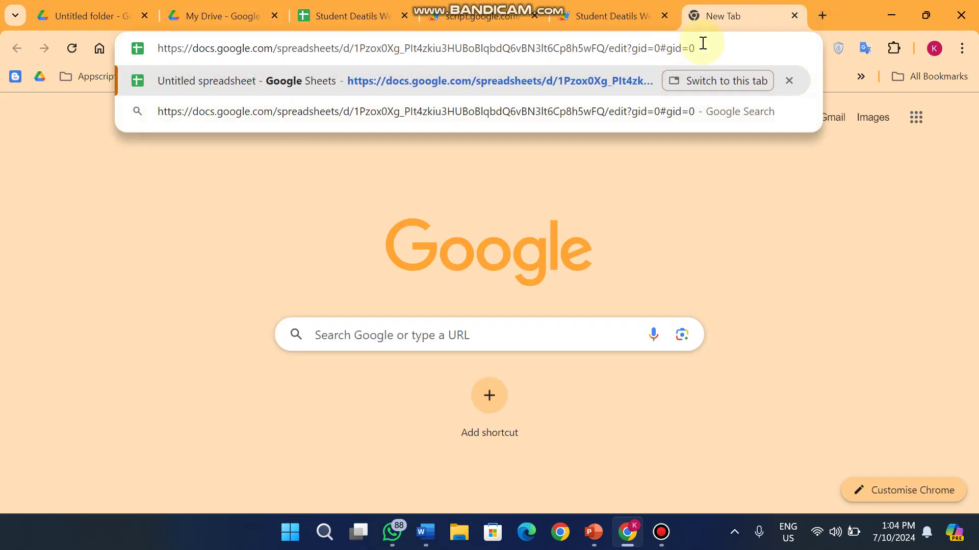
drag(703, 49, 610, 49)
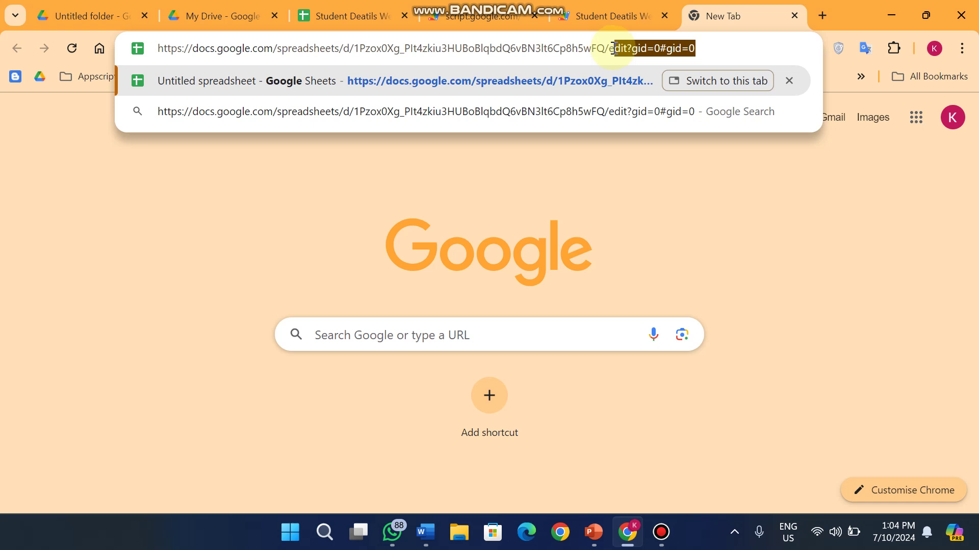
key(BackSpace)
text(copy)
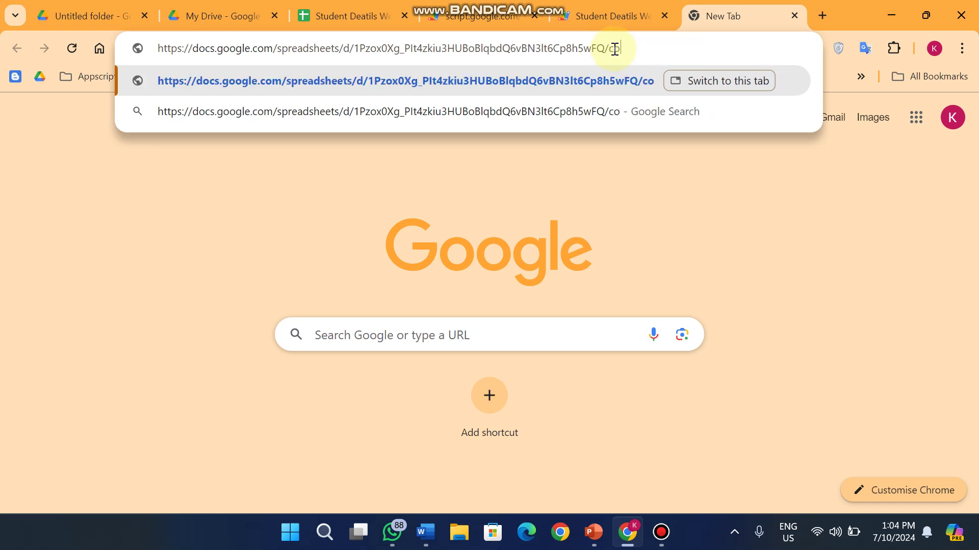
key(Return)
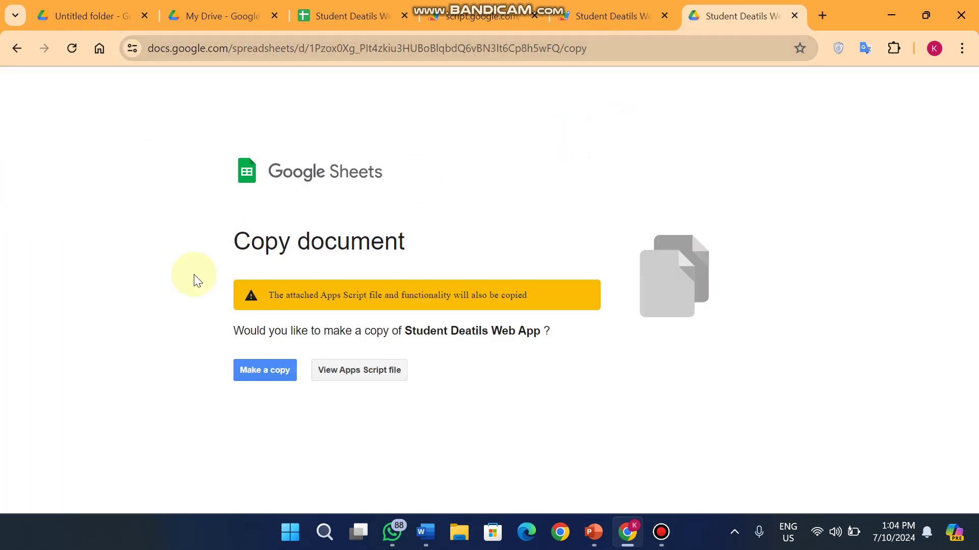
click(262, 370)
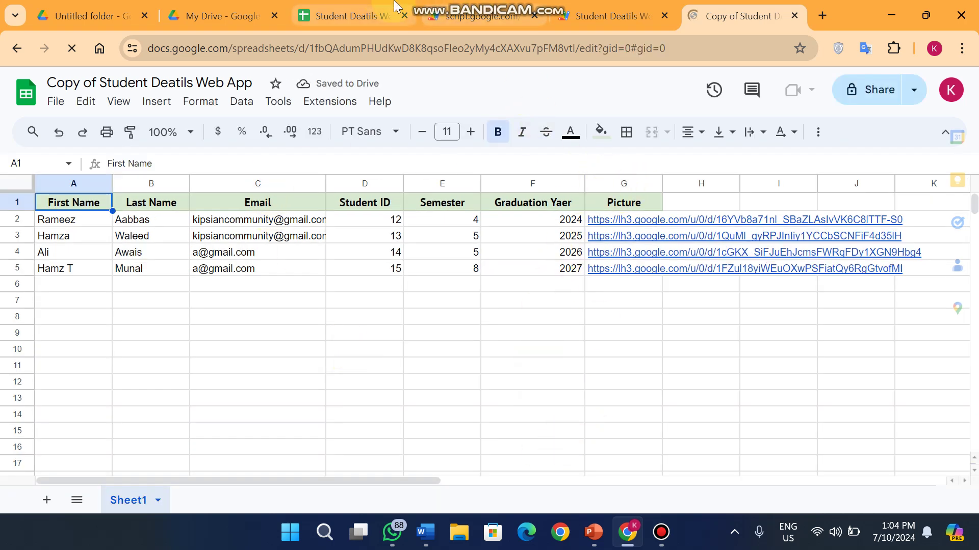
click(482, 16)
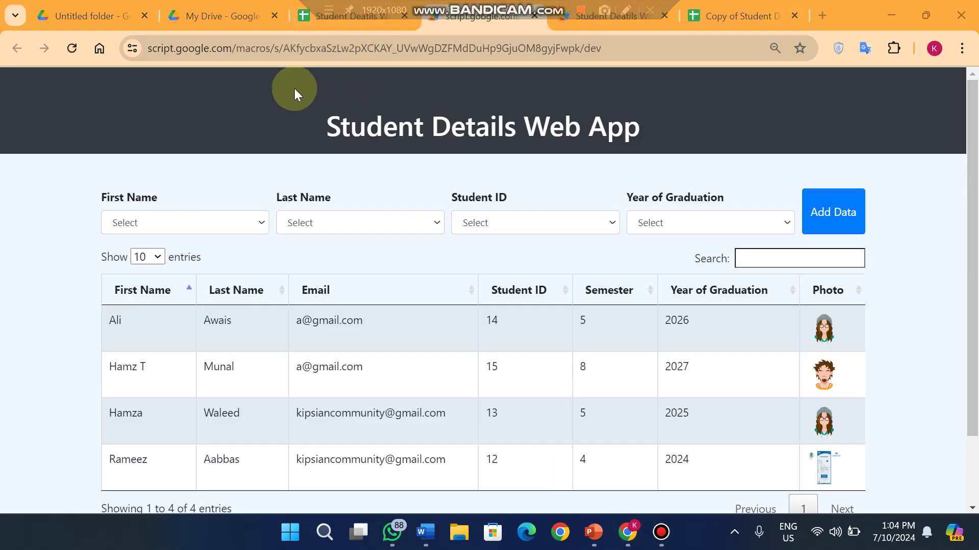
Open the Deploy menu in Apps Script, then select the original spreadsheet's ID in its URL
click(607, 15)
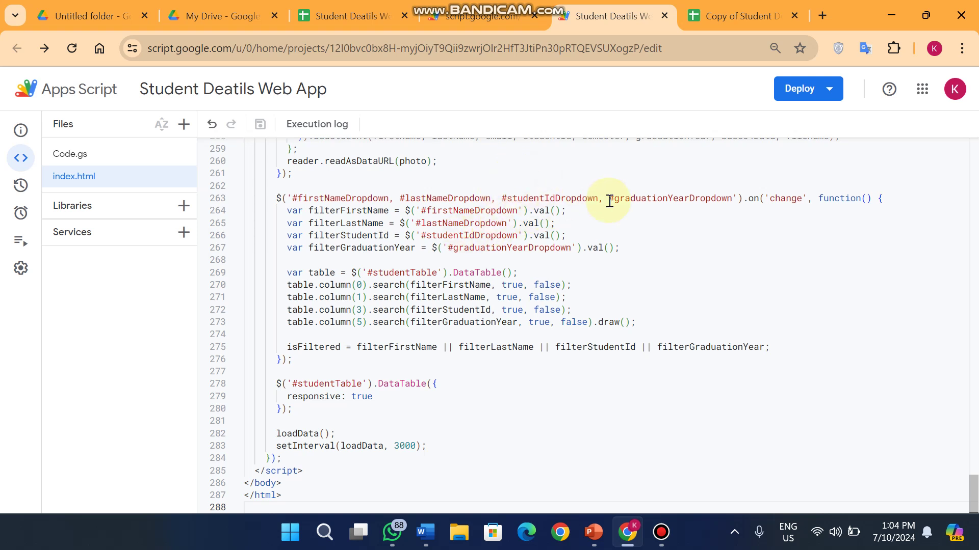
click(808, 97)
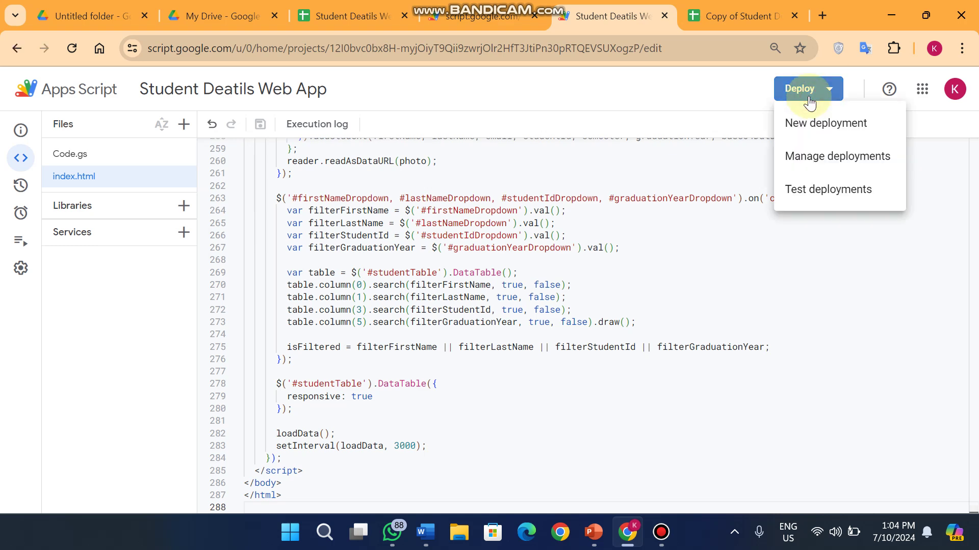
click(346, 16)
click(408, 49)
click(473, 49)
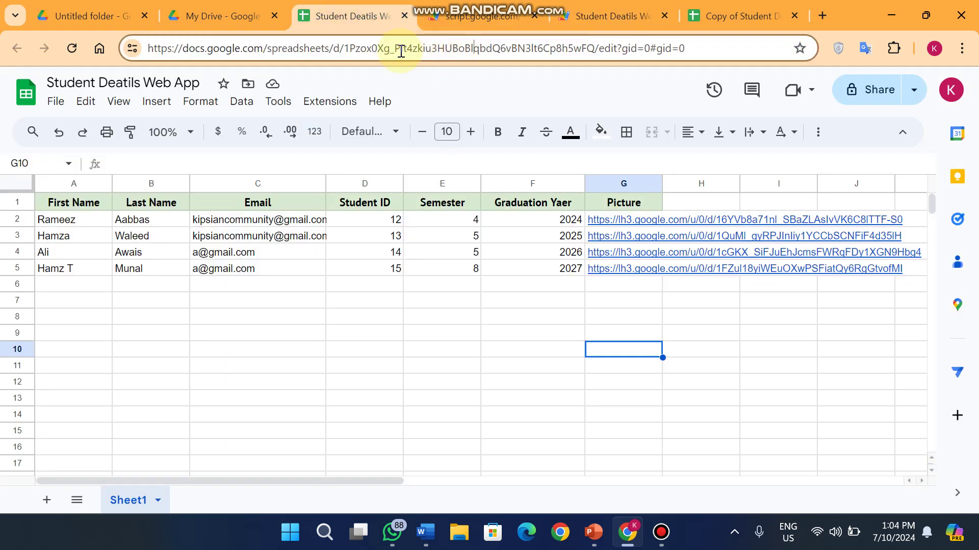
mouse_move(344, 49)
mouse_down()
mouse_move(524, 61)
mouse_move(597, 50)
mouse_move(333, 47)
mouse_up()
Select the Untitled Drive folder's ID in its address, then go back to the Apps Script editor
click(120, 14)
click(258, 44)
click(435, 6)
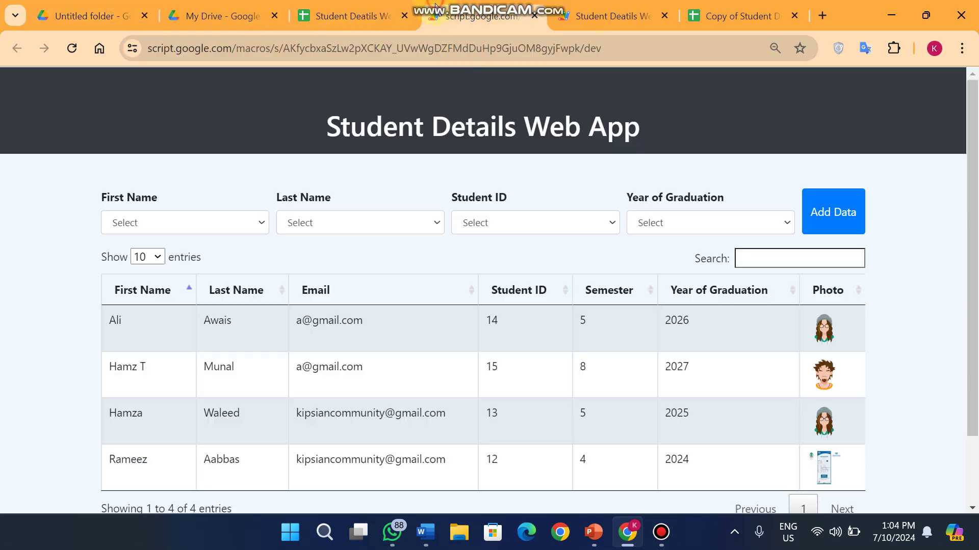
key(ctrl+shift+Tab)
key(ctrl+Tab)
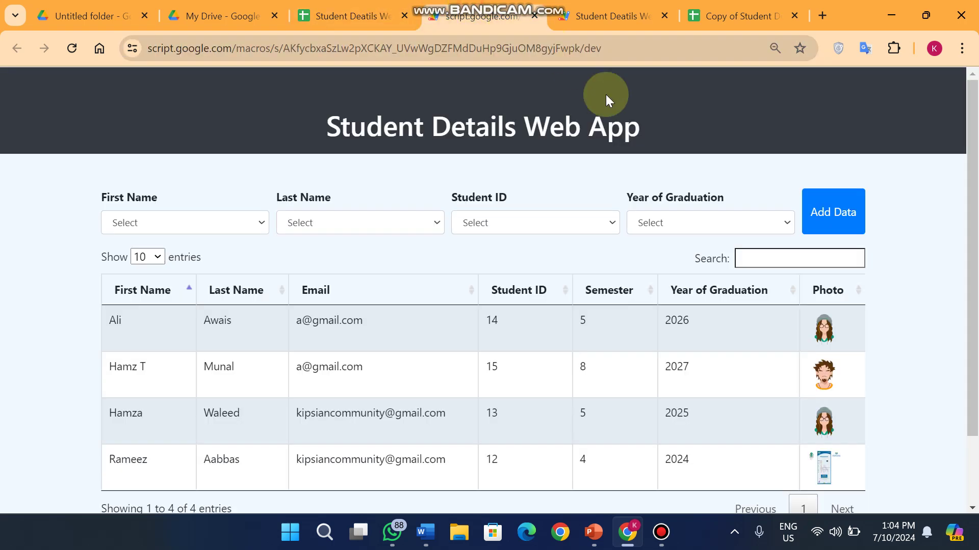
click(613, 15)
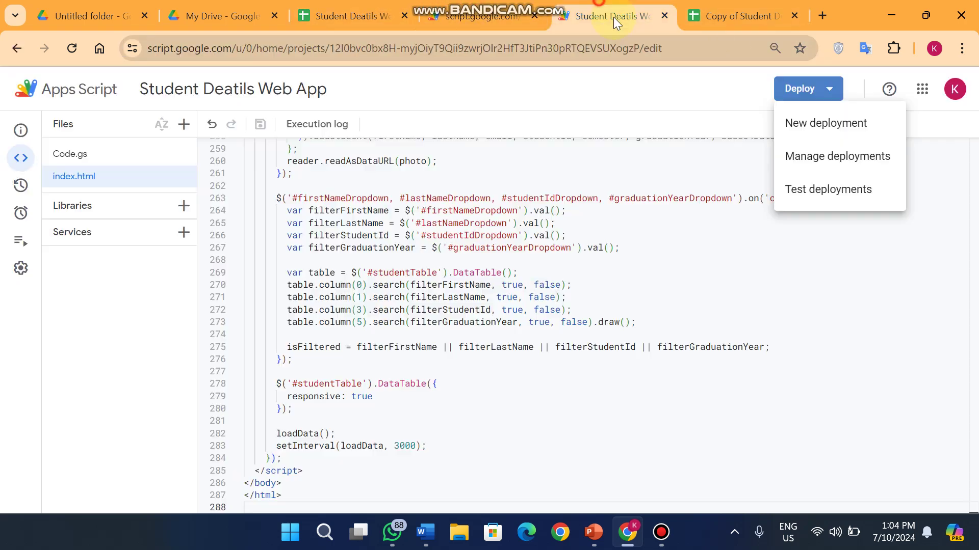
Start a New deployment with Who has access kept at Anyone, then view the Untitled Drive folder
click(832, 123)
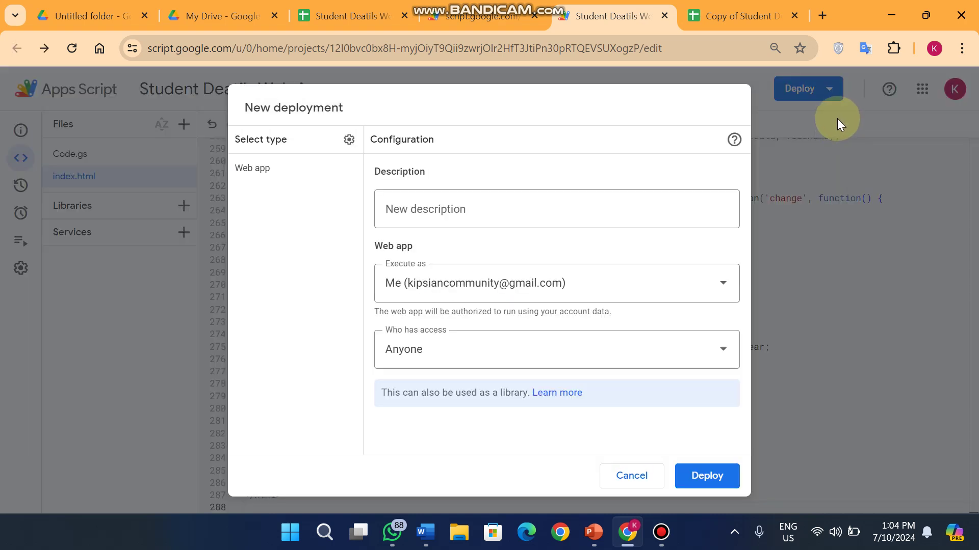
click(463, 347)
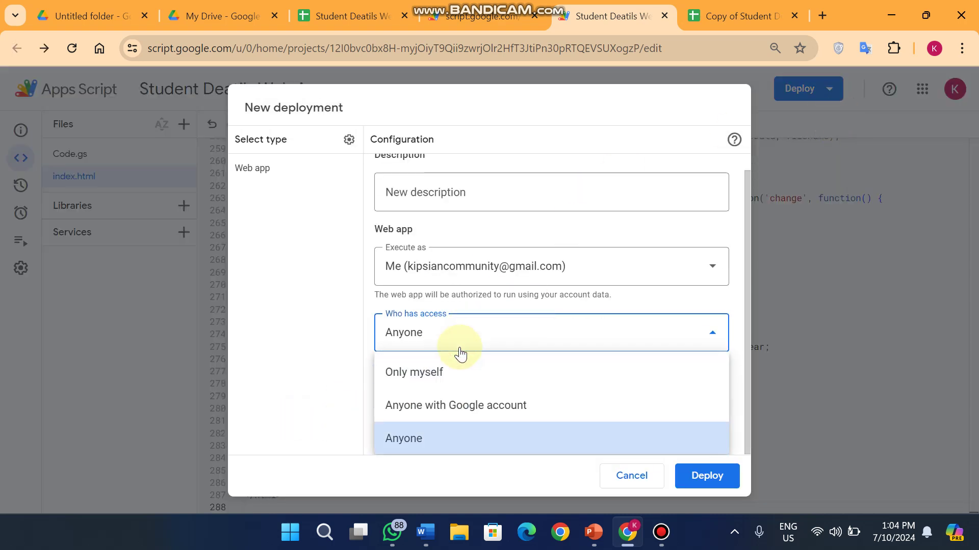
click(428, 438)
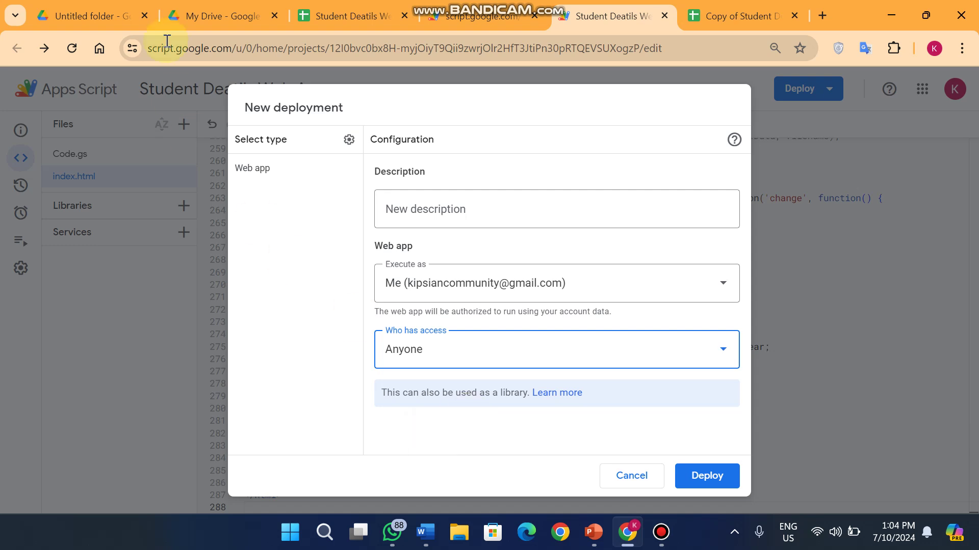
click(86, 16)
Open the Untitled folder's actions menu to view Share, dismiss it unchanged, and return to the web app
click(363, 145)
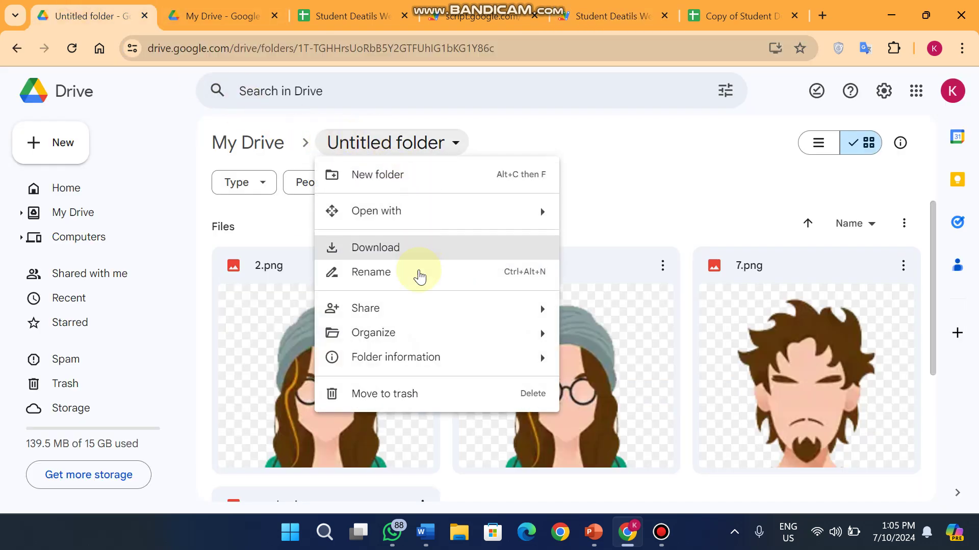
mouse_move(430, 316)
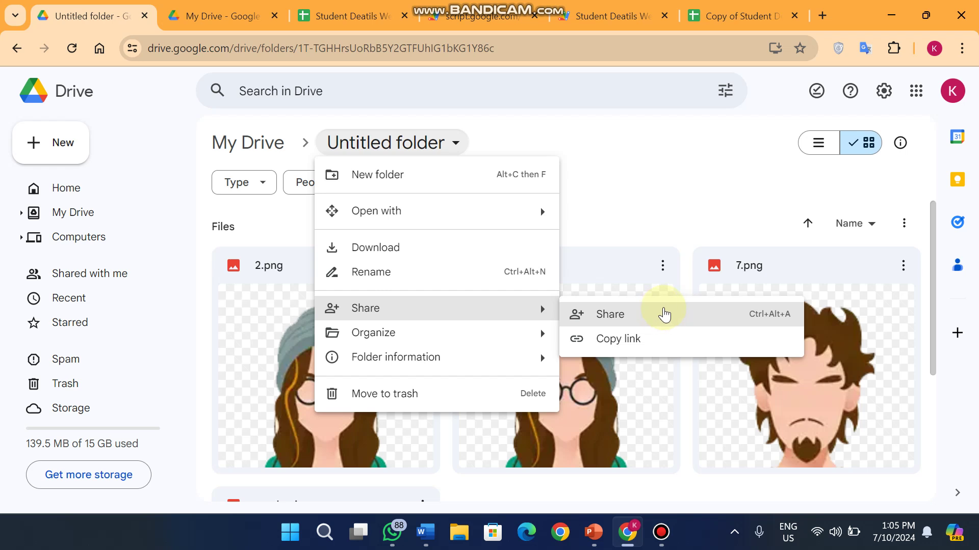
click(644, 148)
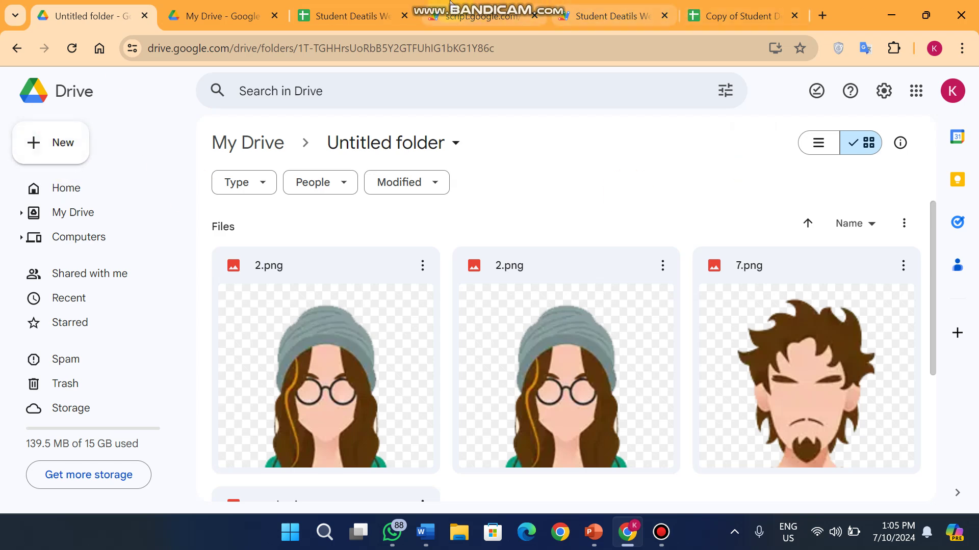
click(424, 10)
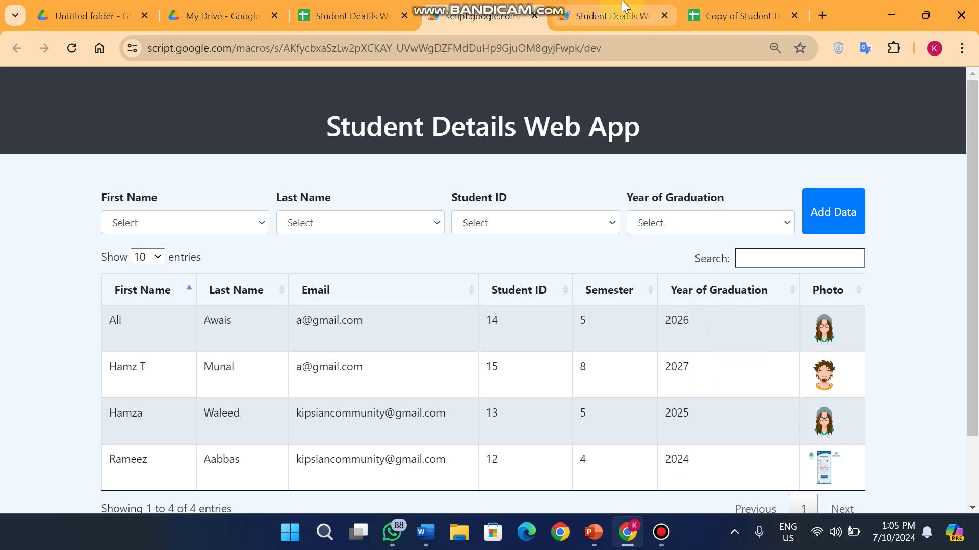
Deploy the pending New deployment as Version 2 and copy its web app URL
click(610, 11)
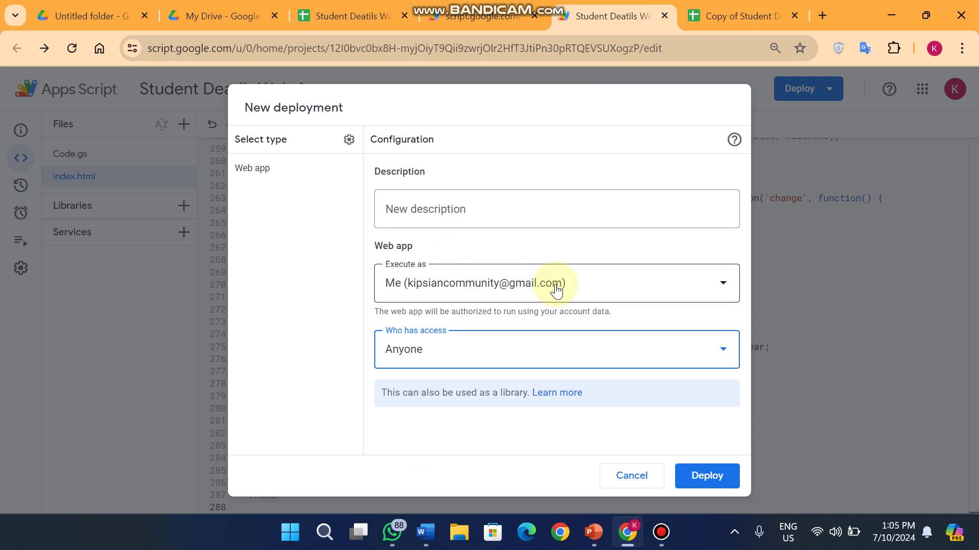
click(726, 472)
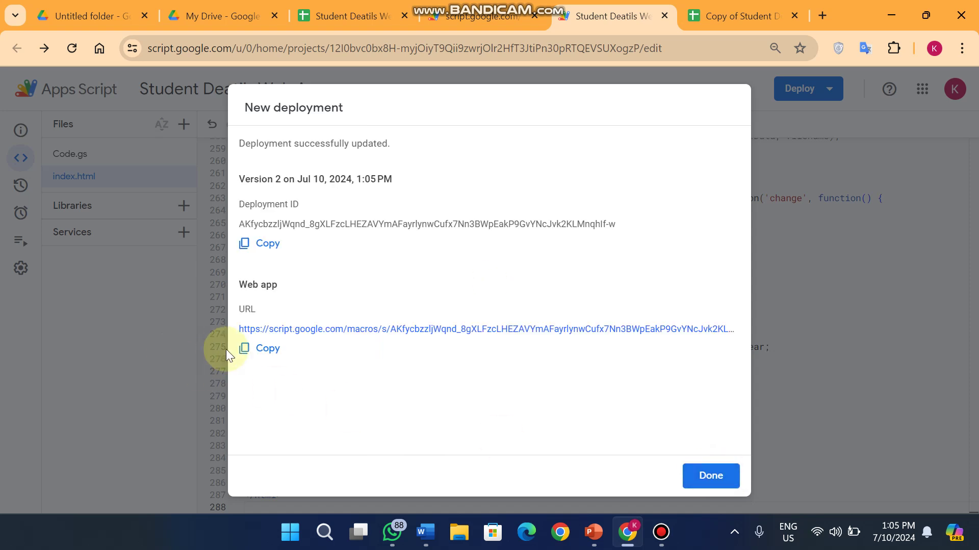
click(259, 347)
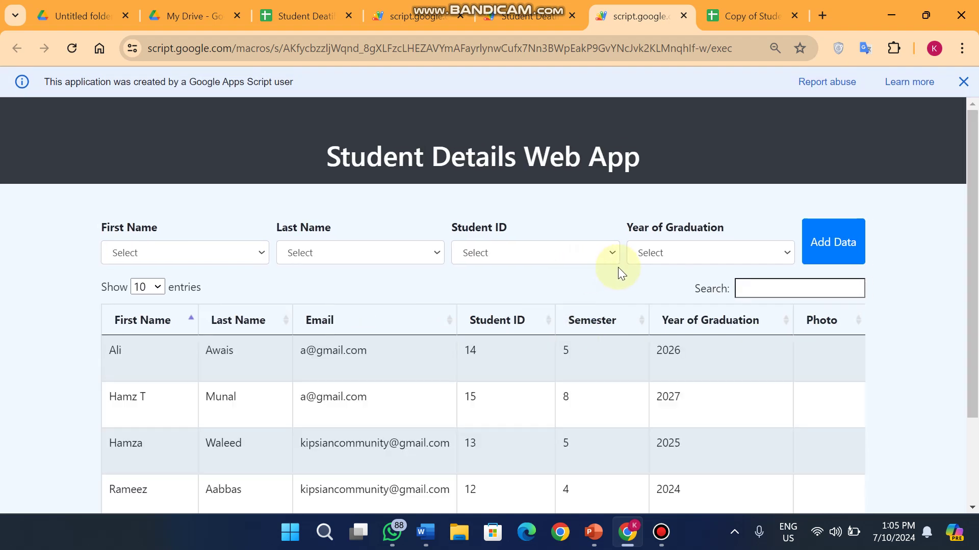
In the student spreadsheet, change the student ID in cell D5 from 15 to 67
scroll(627, 301, down, 2)
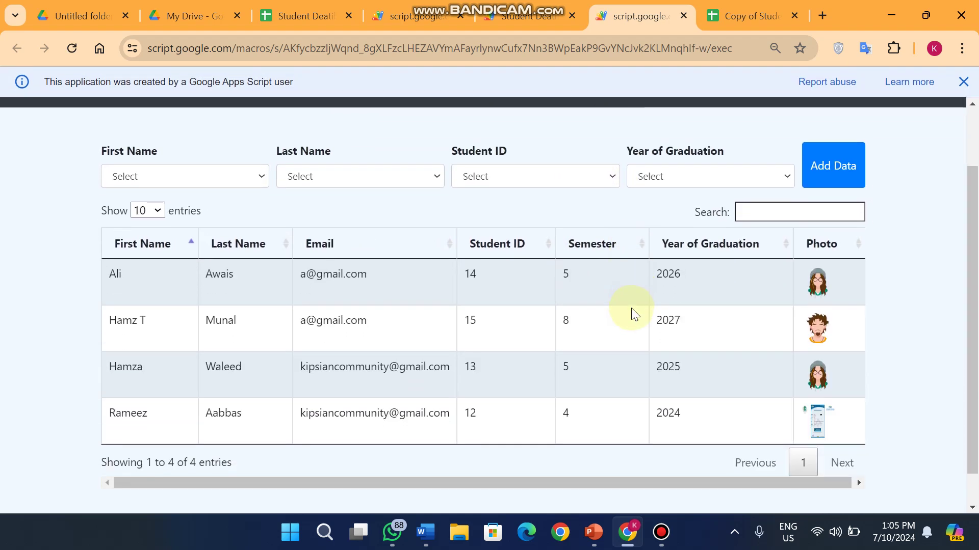
click(303, 15)
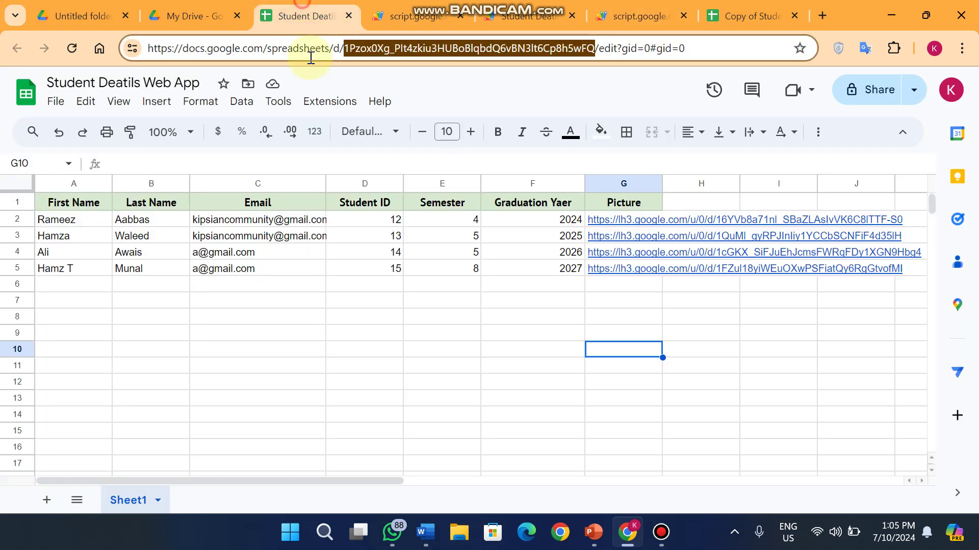
click(385, 269)
text(67)
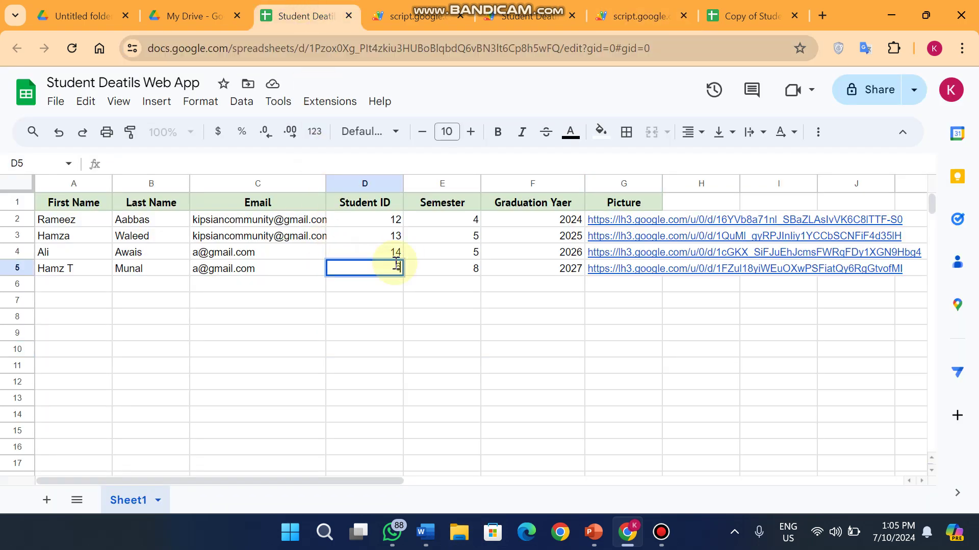
click(448, 374)
Check that the deployed web app table now shows the ID 67
click(525, 16)
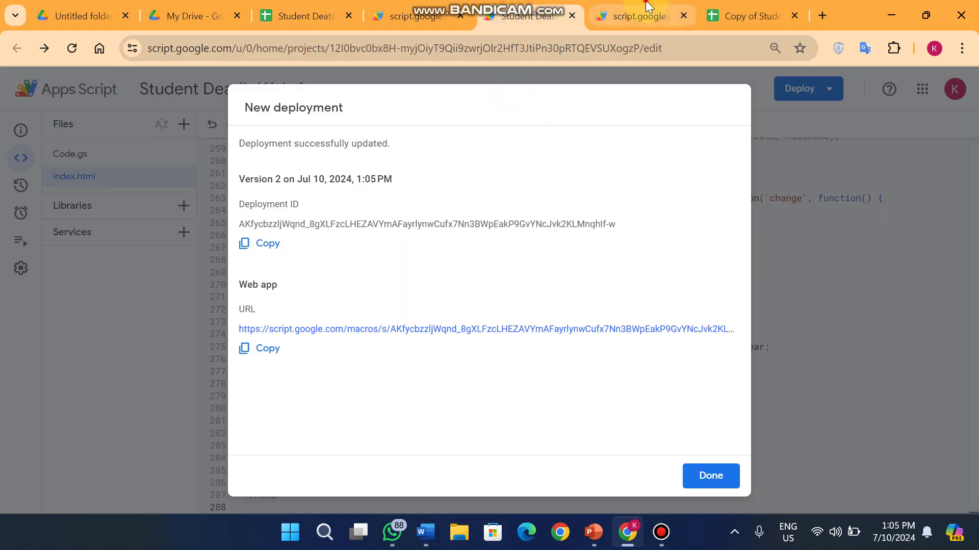
click(640, 15)
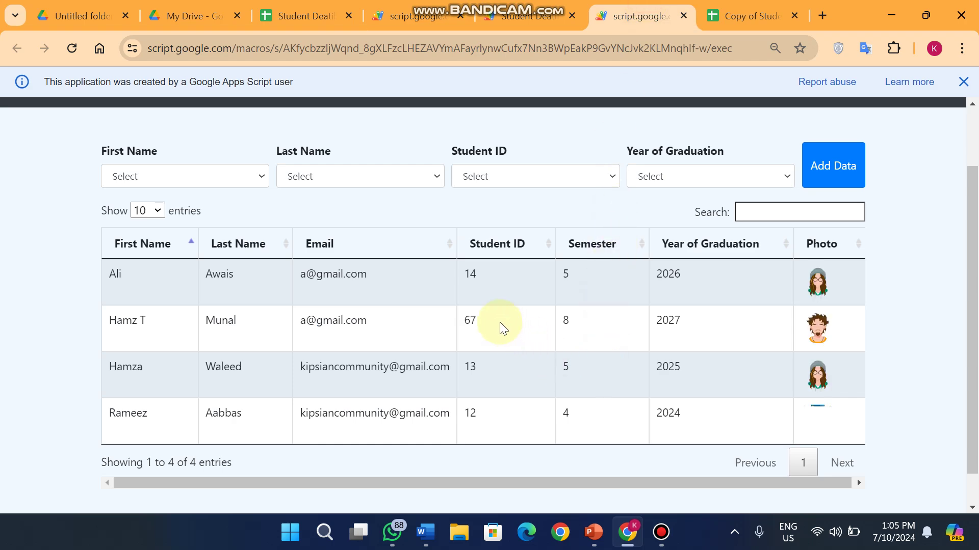
drag(499, 320, 462, 322)
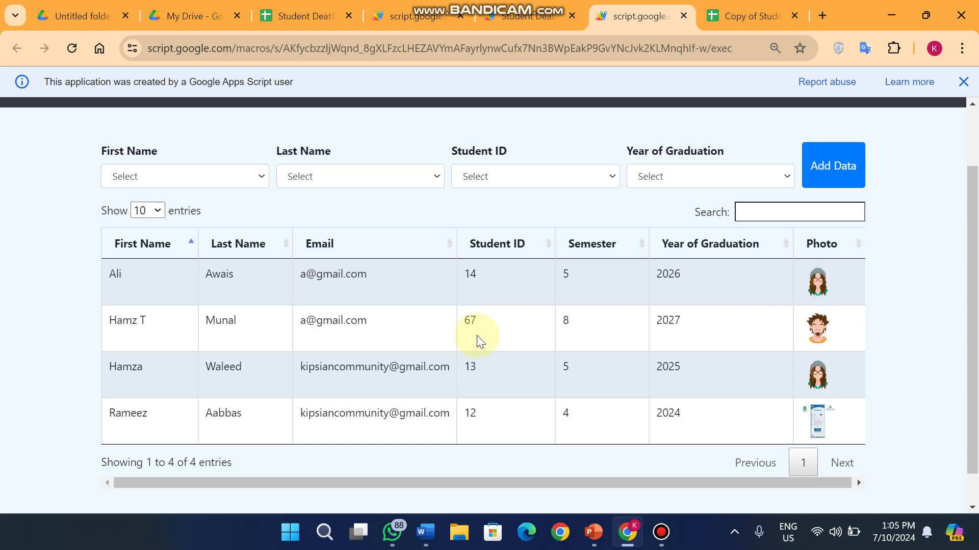
Dismiss the deployment confirmation in Apps Script to return to the index.html code
click(525, 15)
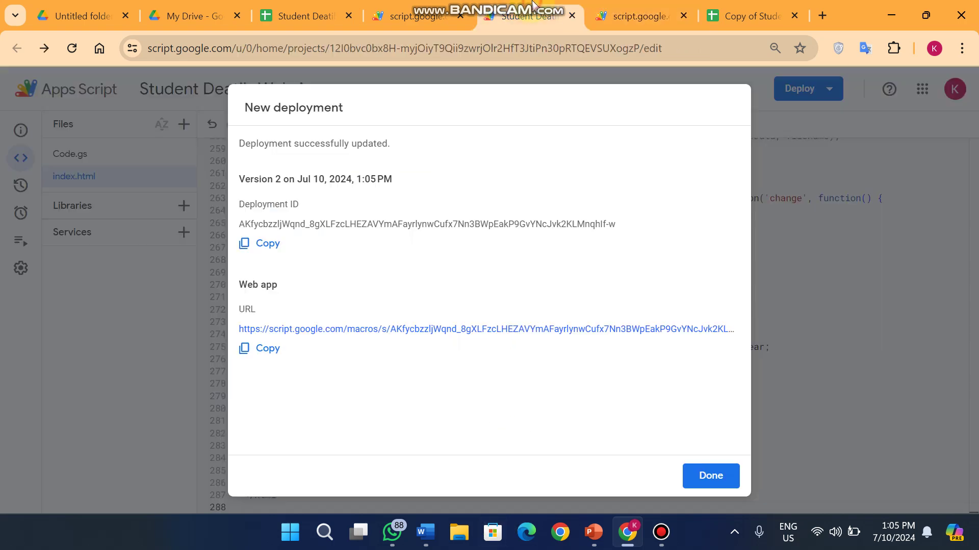
click(357, 8)
click(525, 15)
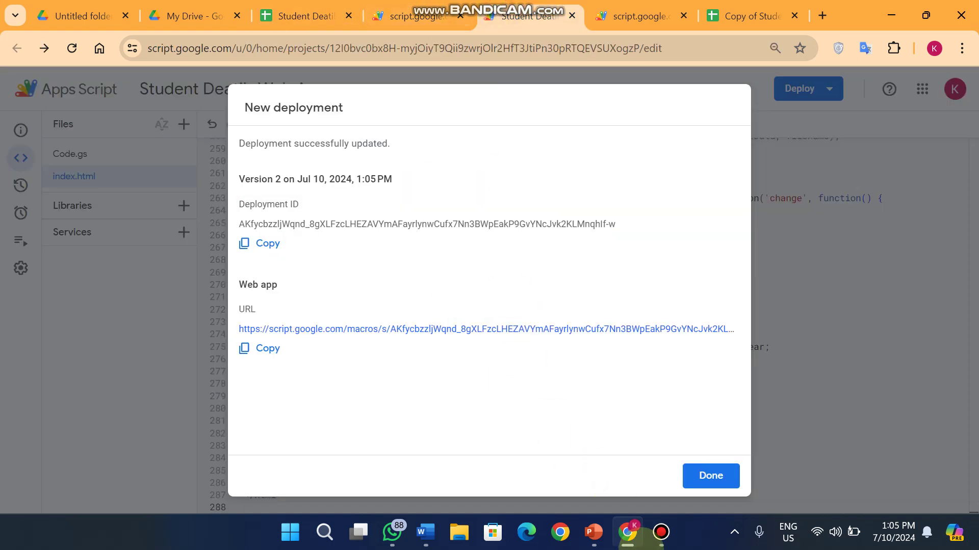
click(711, 476)
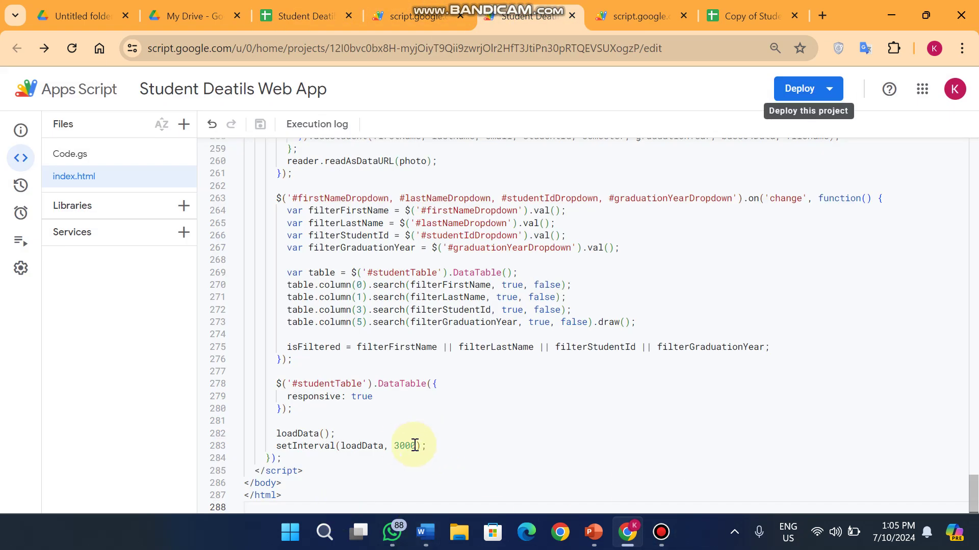
Change the setInterval reload delay from 3000 to 9000 and save the project
mouse_move(394, 446)
mouse_down()
mouse_move(413, 445)
mouse_move(403, 445)
mouse_up()
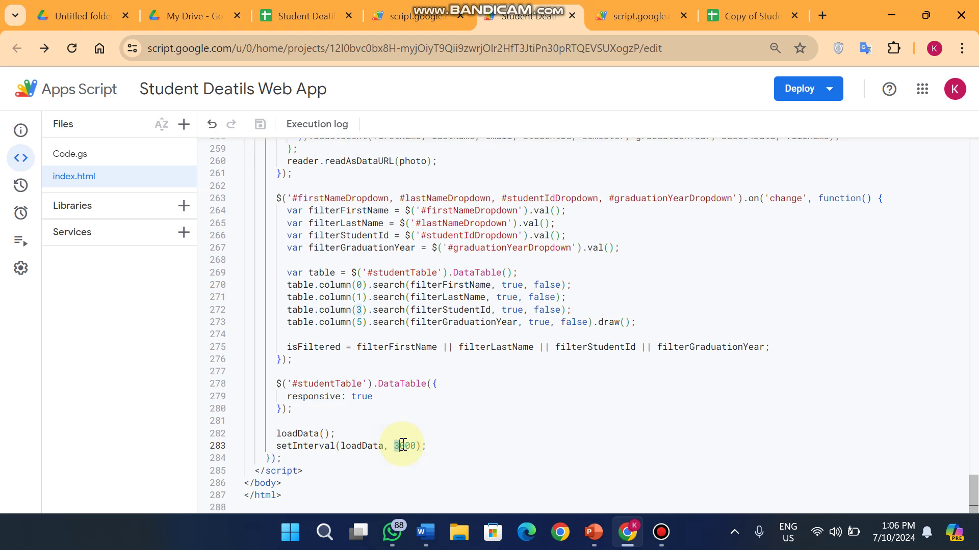
text(1)
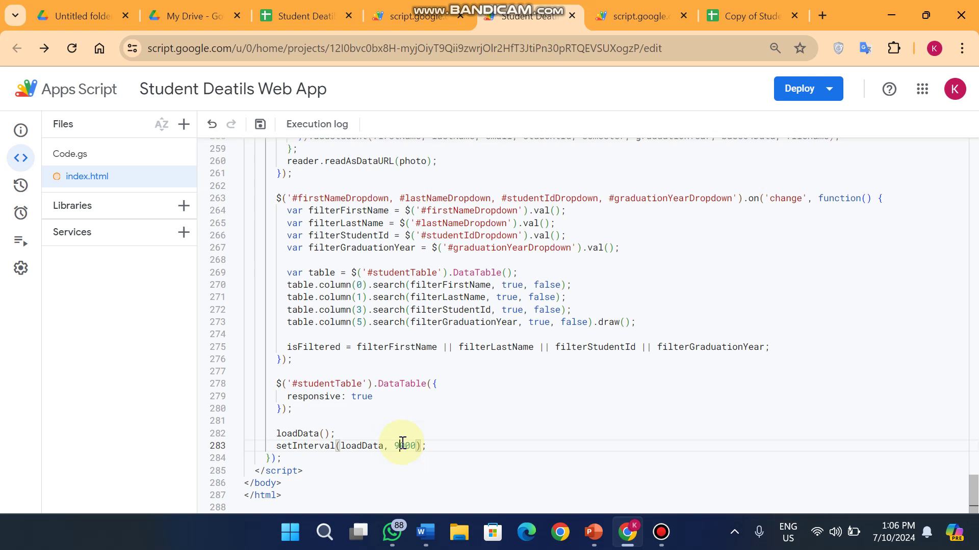
click(260, 124)
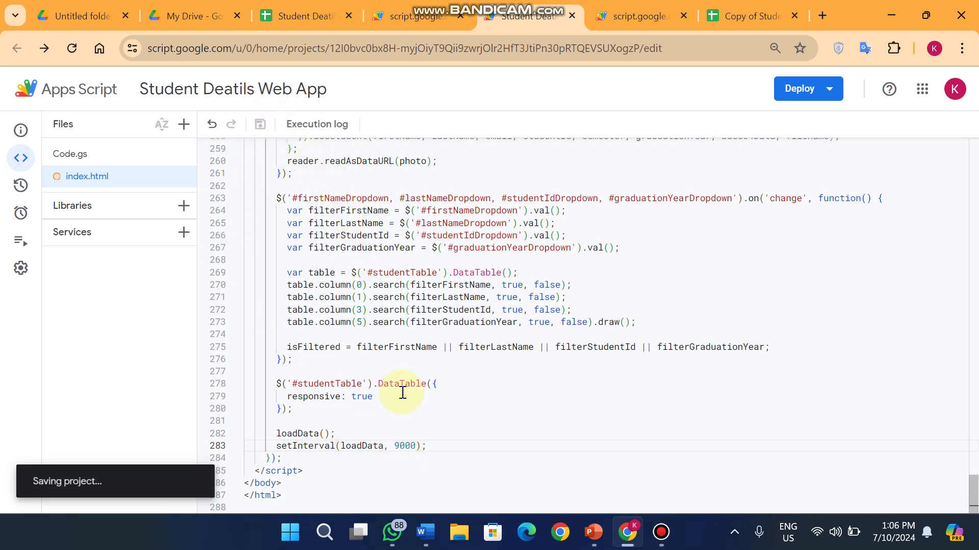
Compare the student table in the deployed /exec and test /dev web app versions against the spreadsheet and code
click(305, 16)
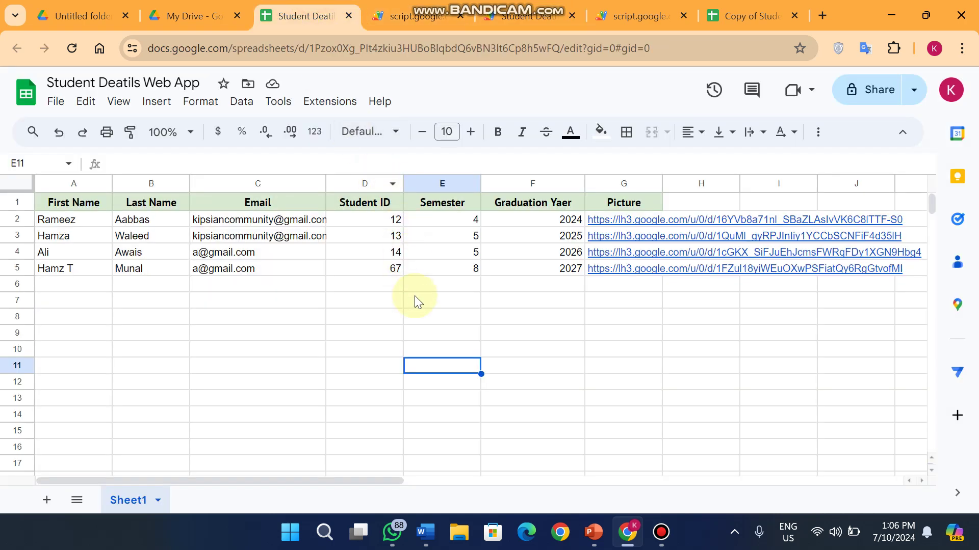
click(530, 16)
click(627, 16)
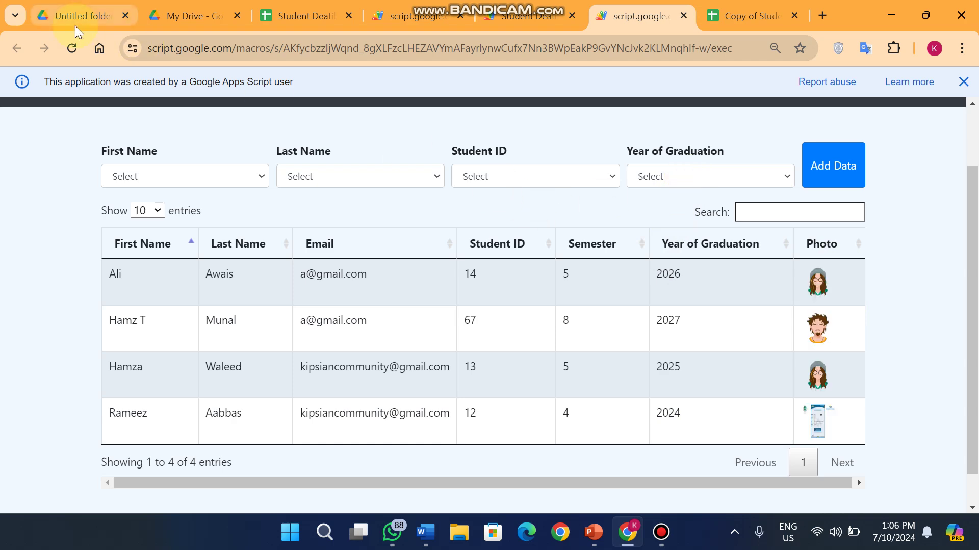
click(413, 15)
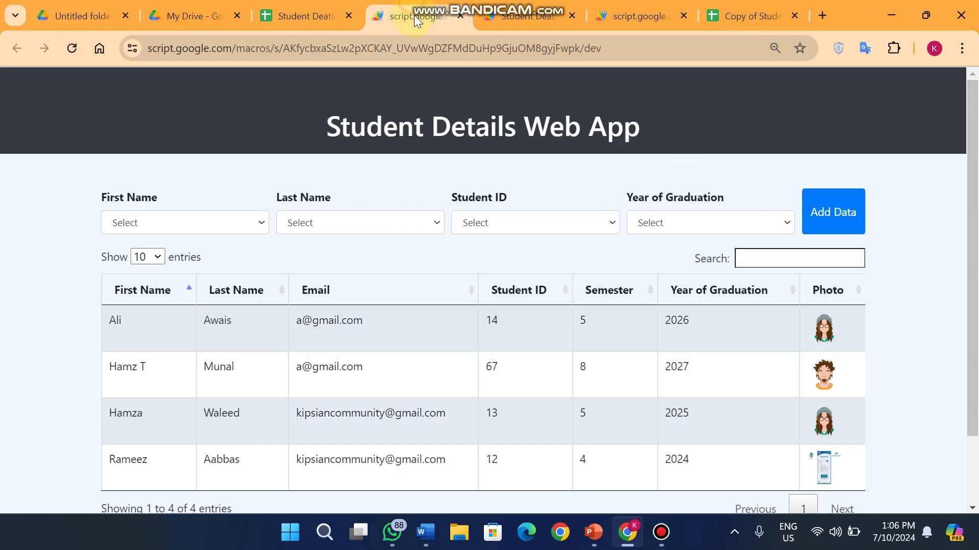
click(526, 11)
click(604, 20)
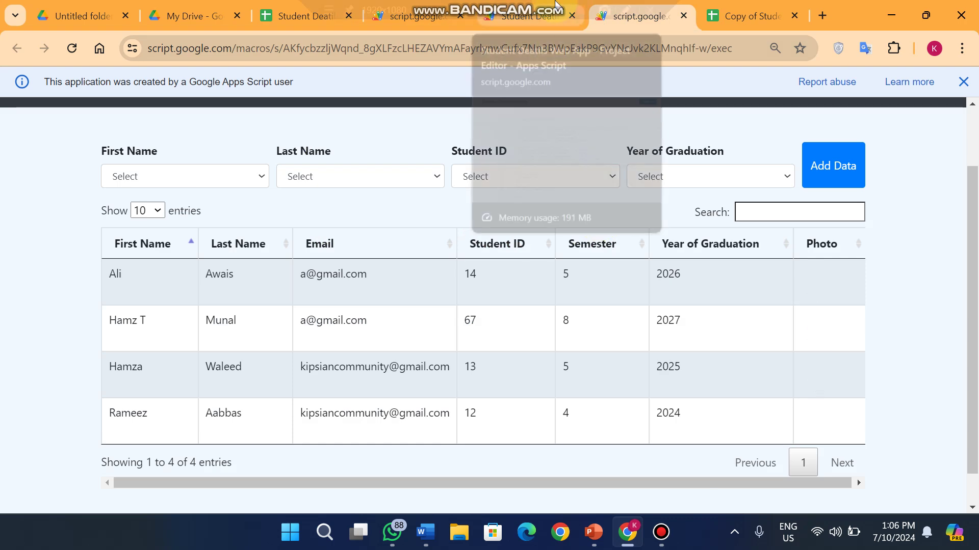
click(530, 15)
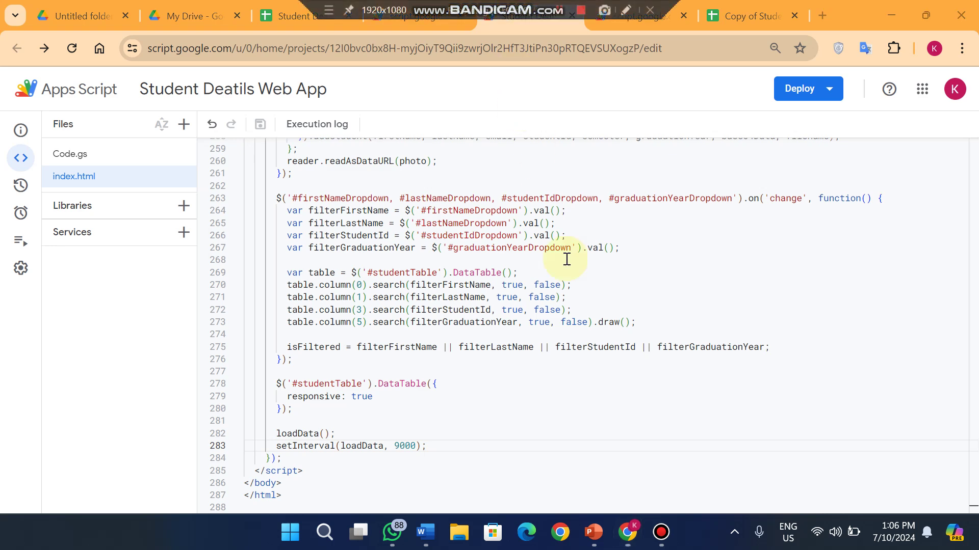
click(444, 6)
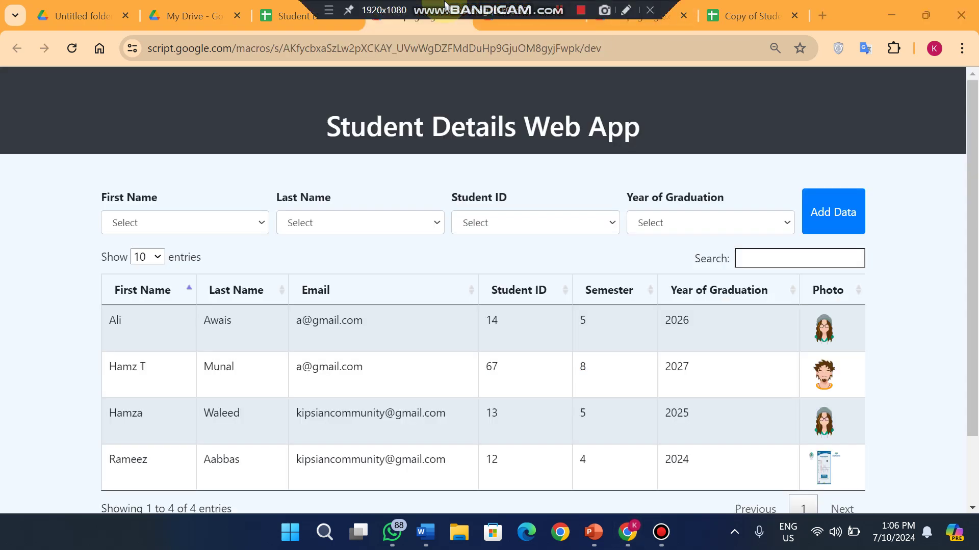